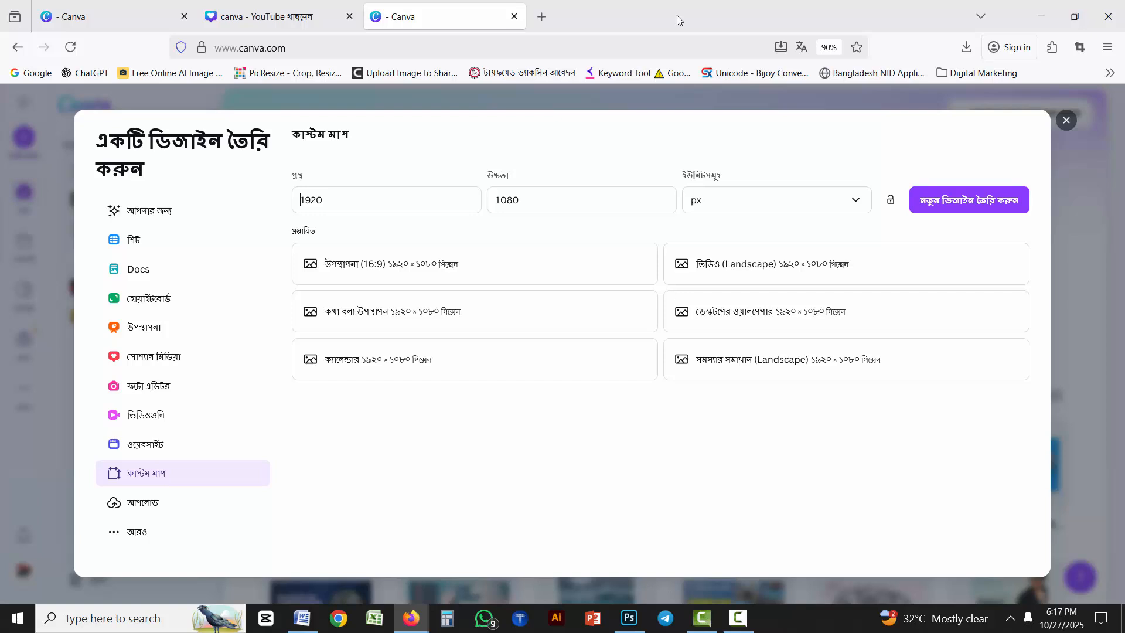
Step: Dismiss the custom size dialog and close the browser window with its open Canva tabs
click(1067, 121)
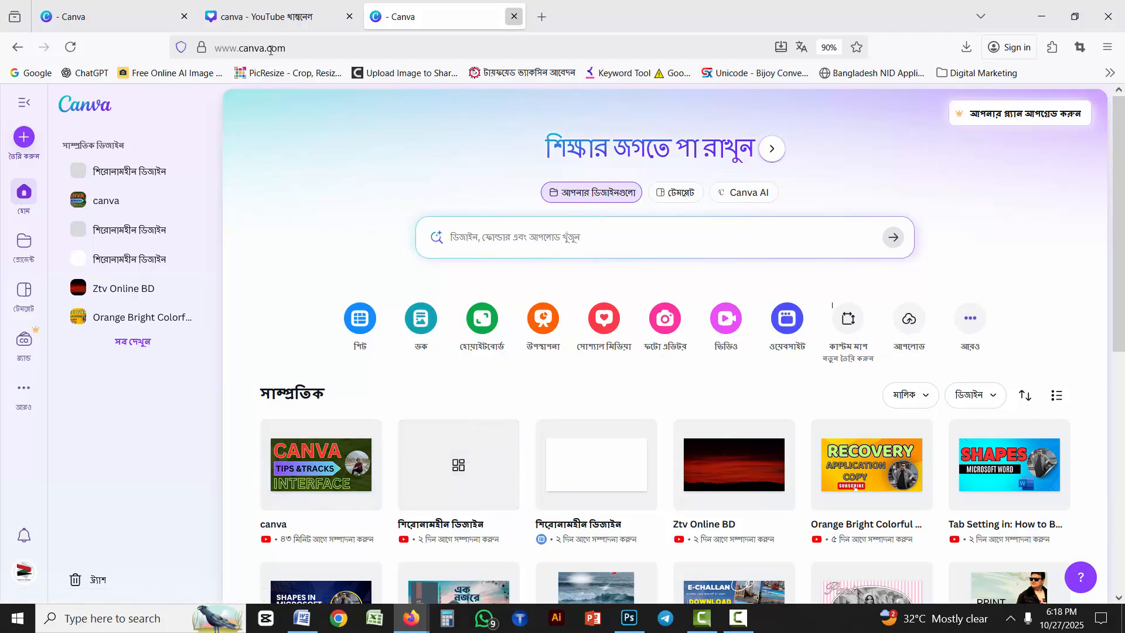
click(514, 16)
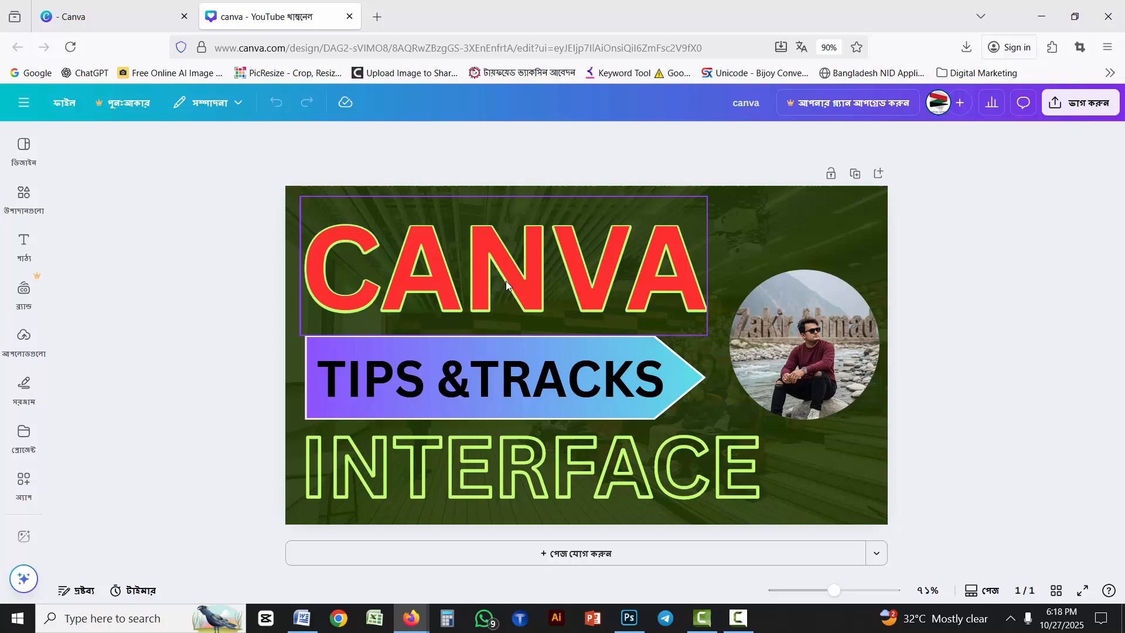
click(350, 16)
click(1108, 16)
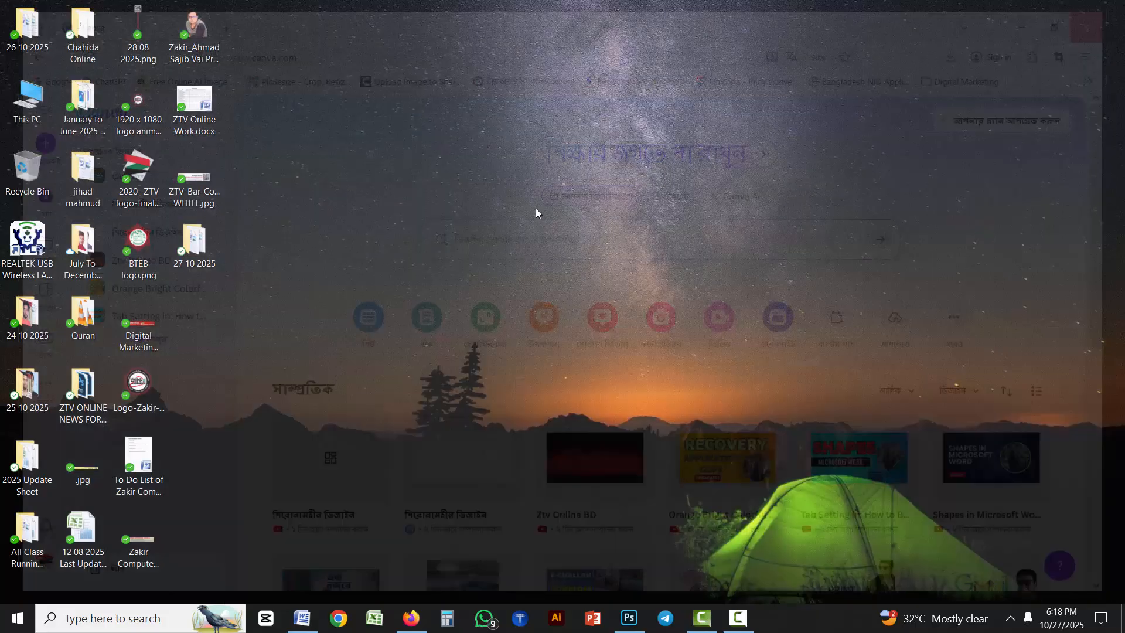
Step: Switch to Firefox and open canva.com in a new browser tab
click(411, 618)
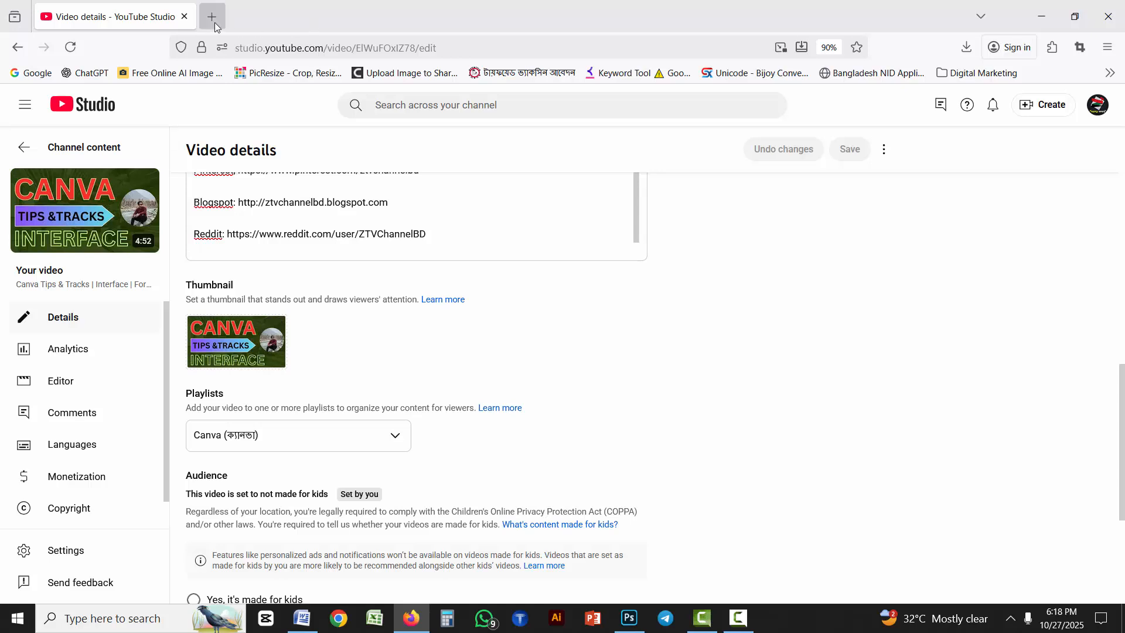
click(215, 23)
text(canva.com/)
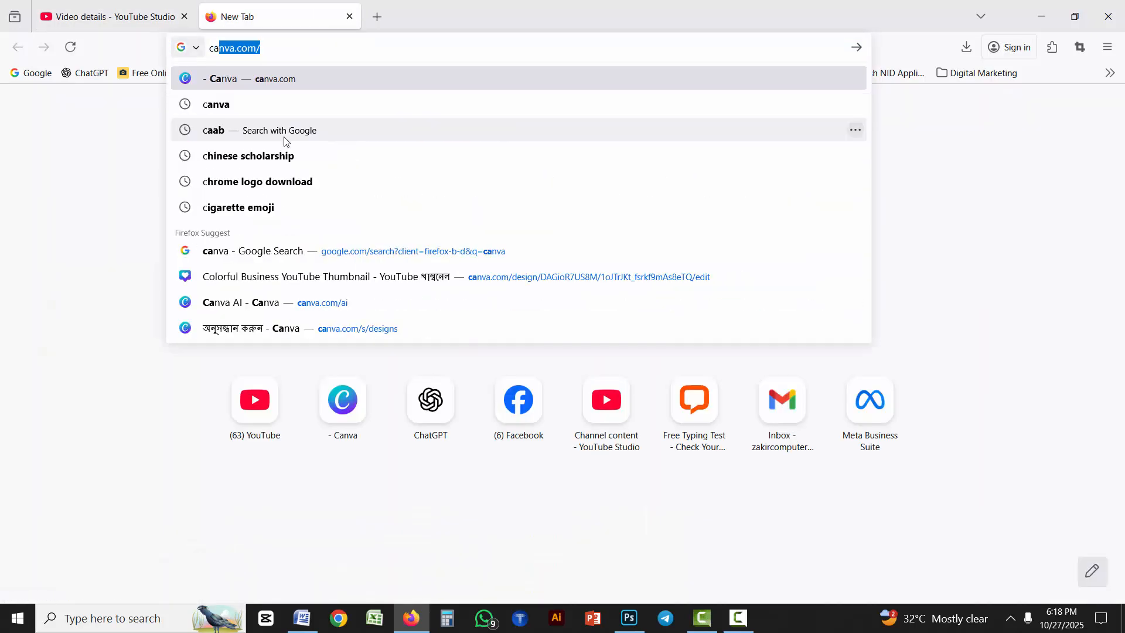
click(280, 86)
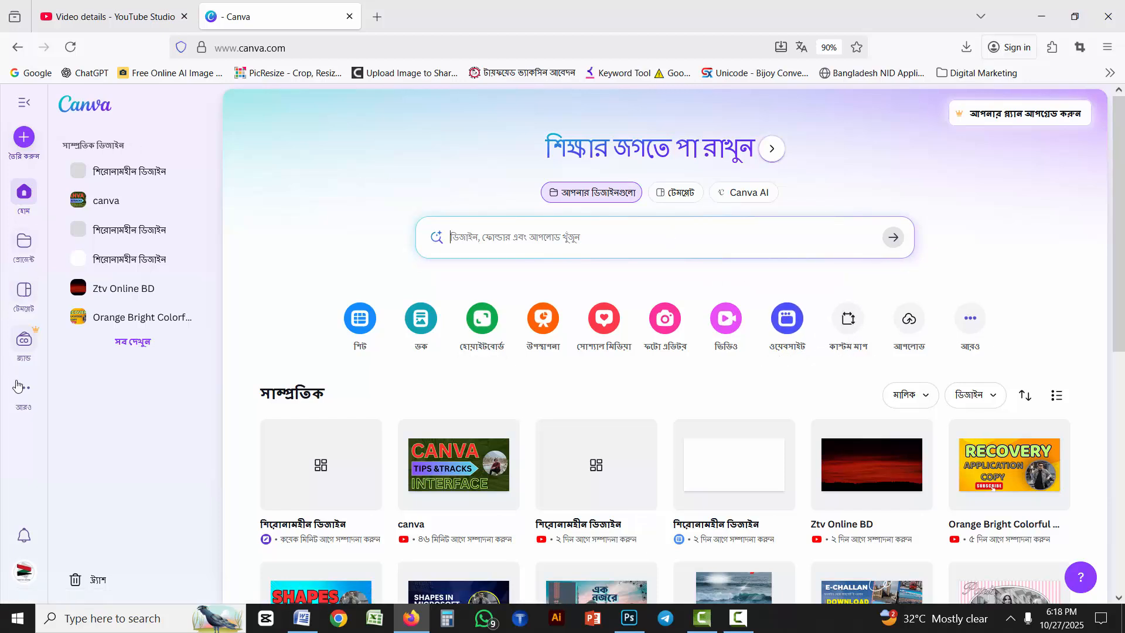
click(24, 390)
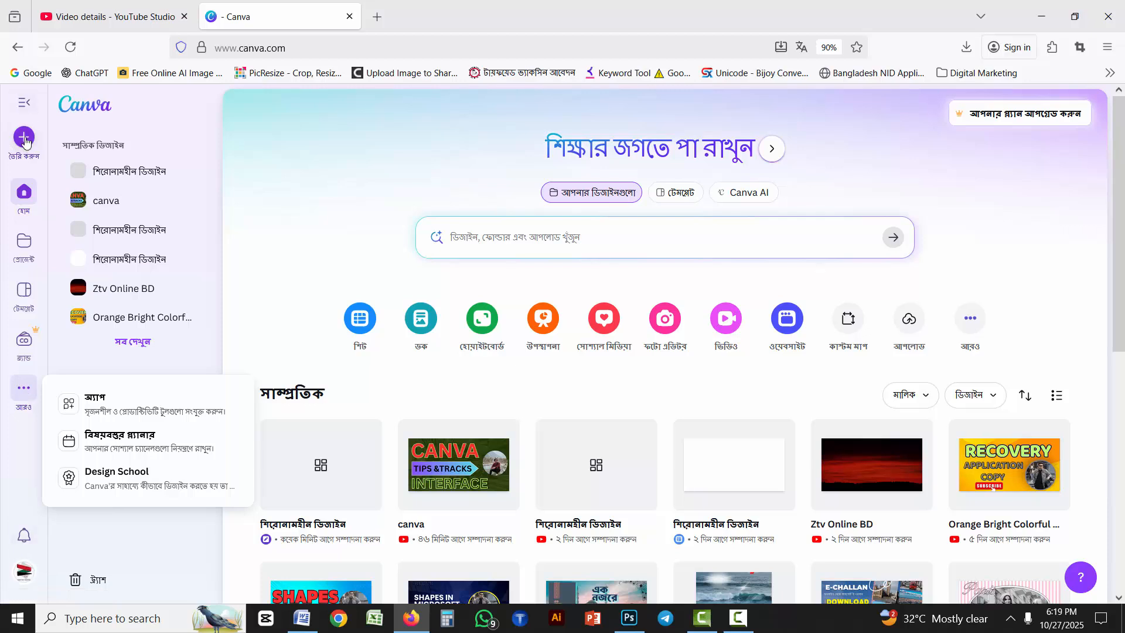
click(25, 139)
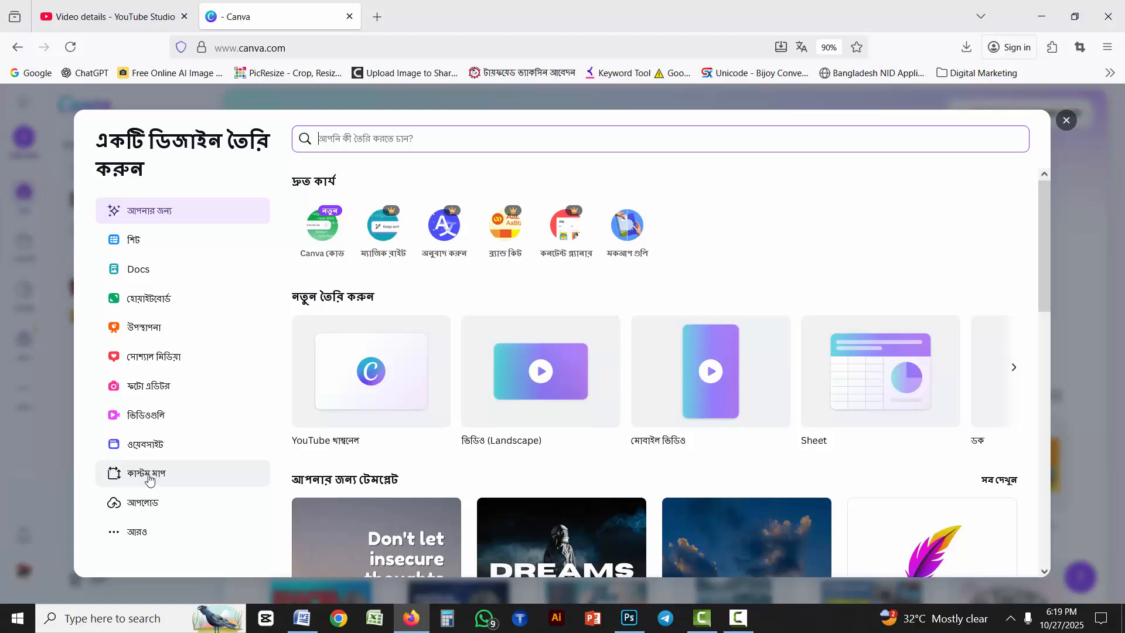
click(1066, 122)
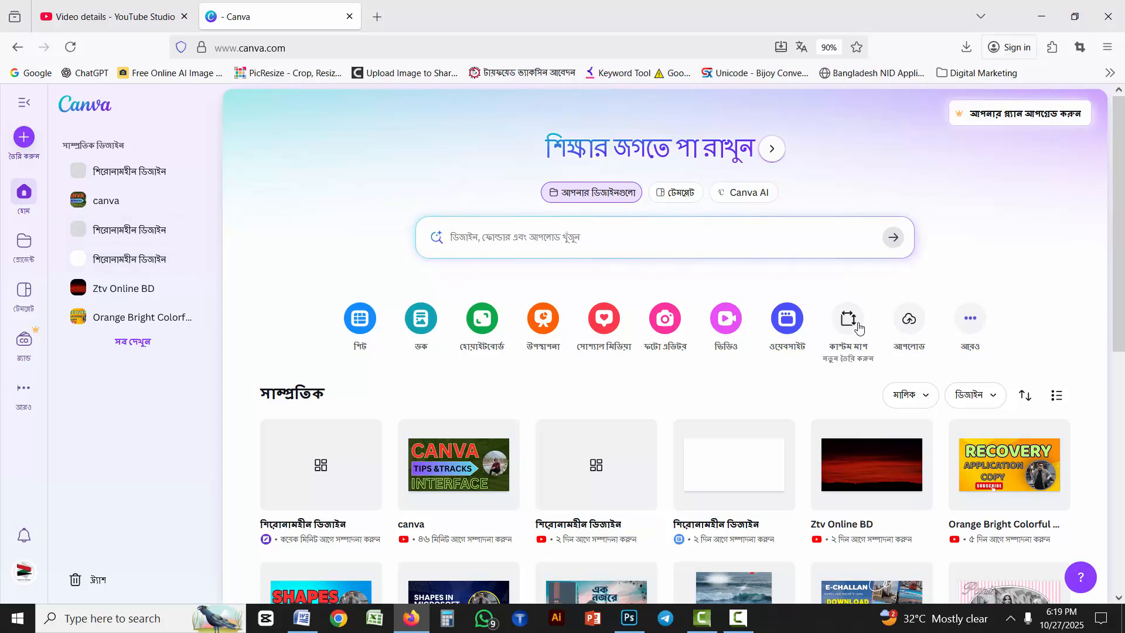
Step: Create a new custom-size design 1920 wide and 1080 high, in px
click(857, 326)
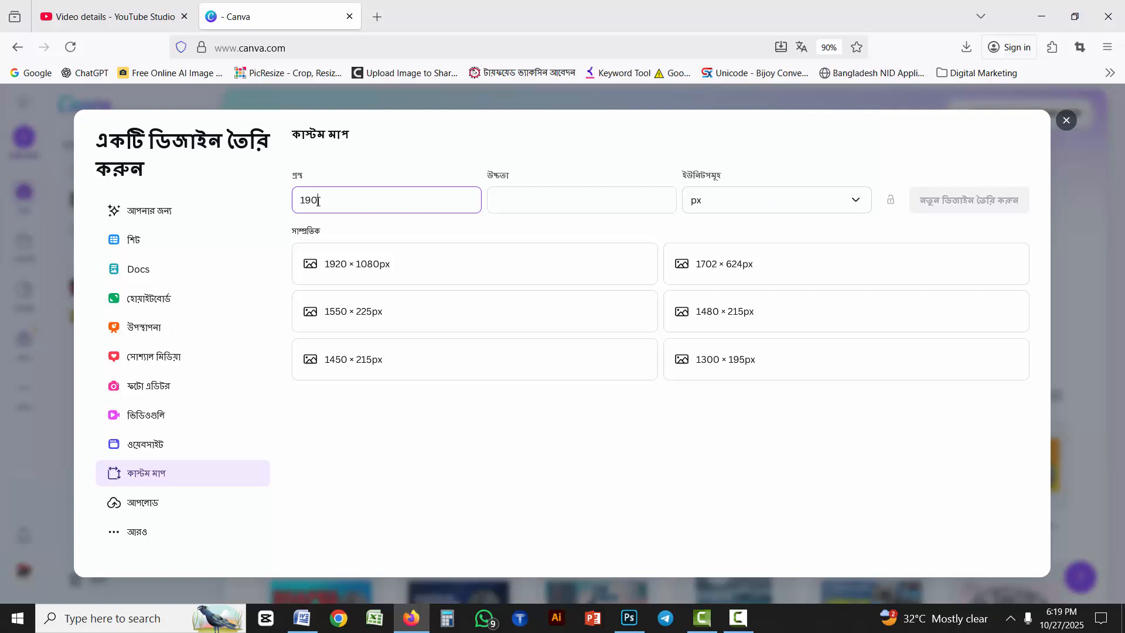
text(20)
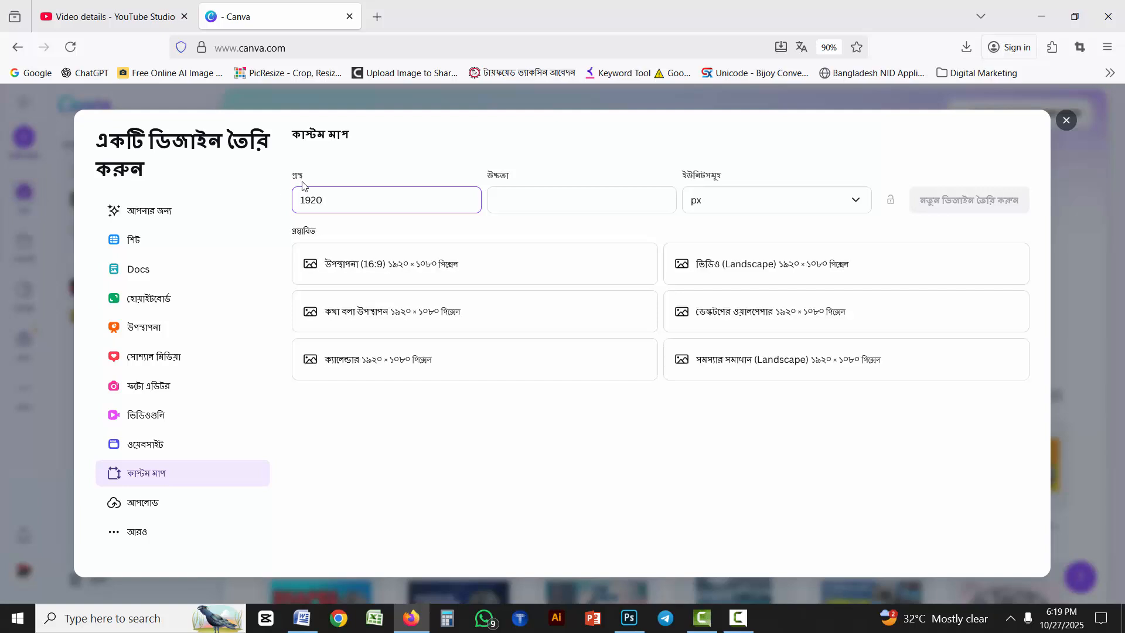
click(521, 198)
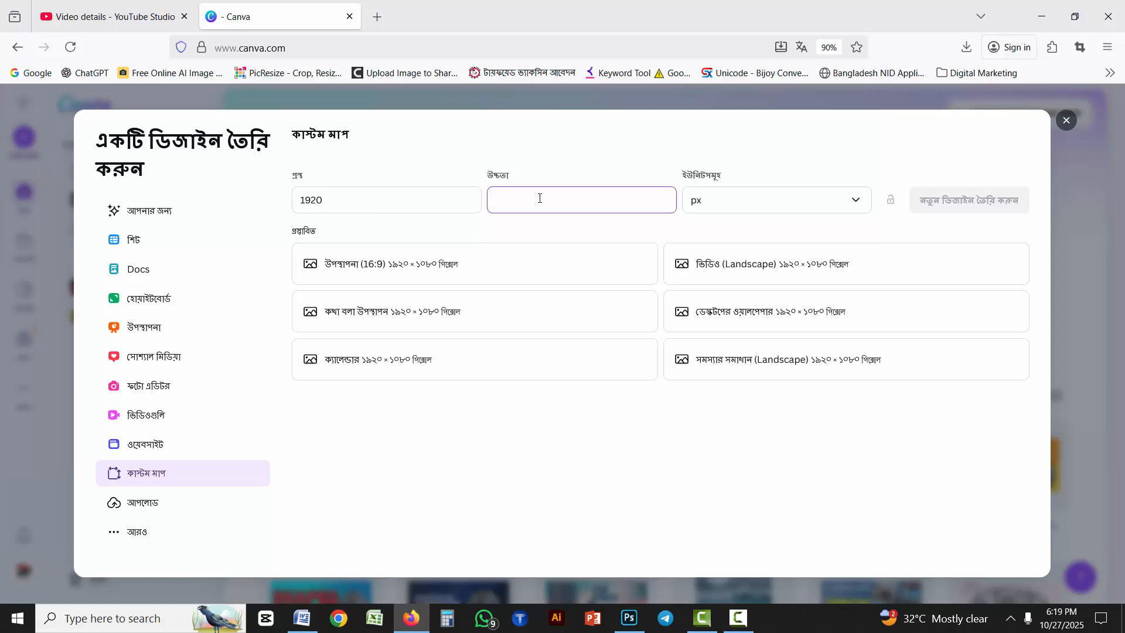
text(1080)
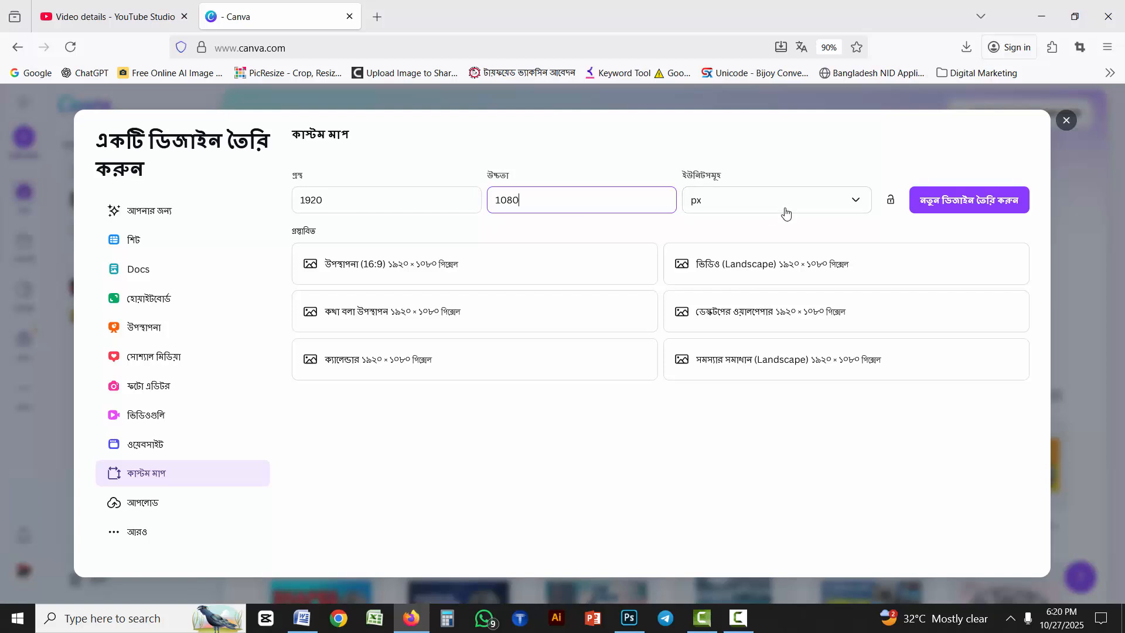
click(818, 205)
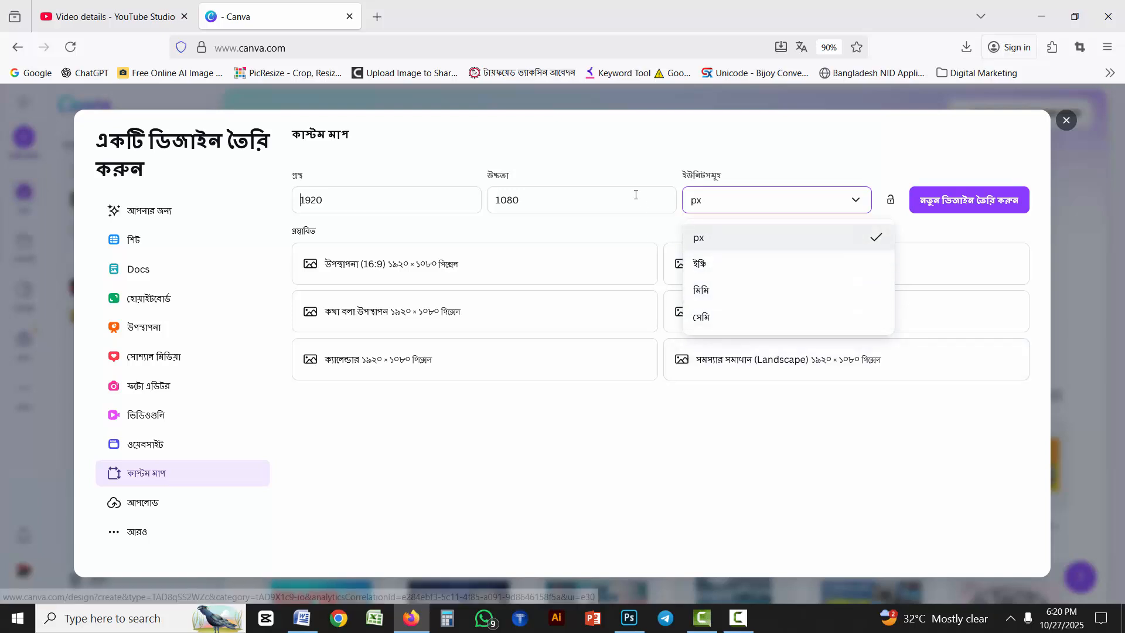
click(776, 225)
click(355, 202)
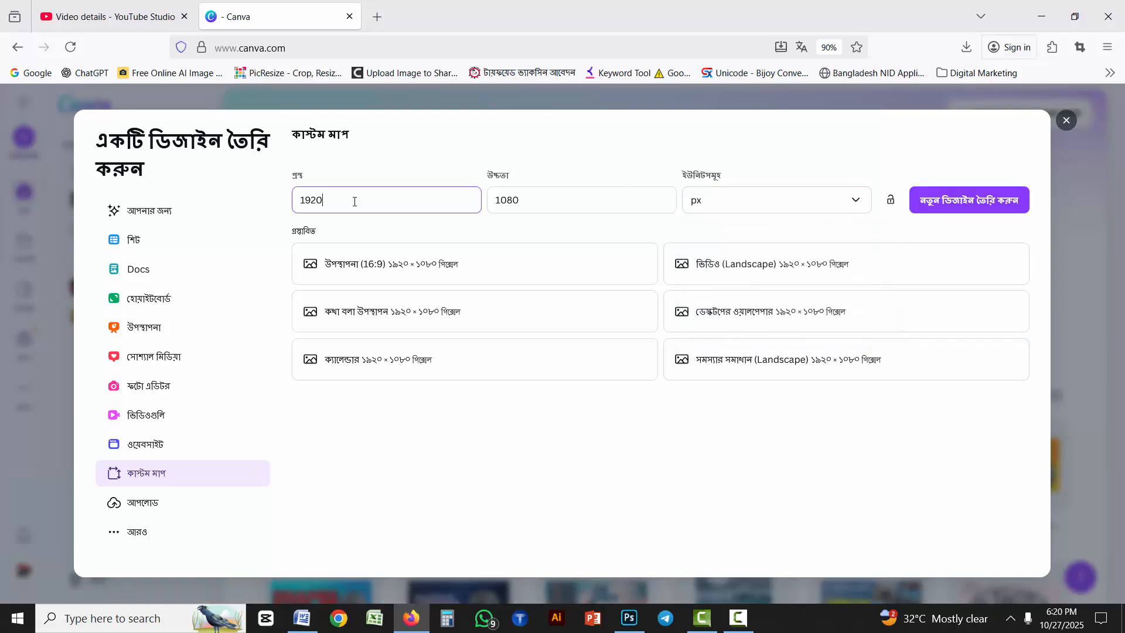
drag(279, 201, 286, 202)
click(555, 194)
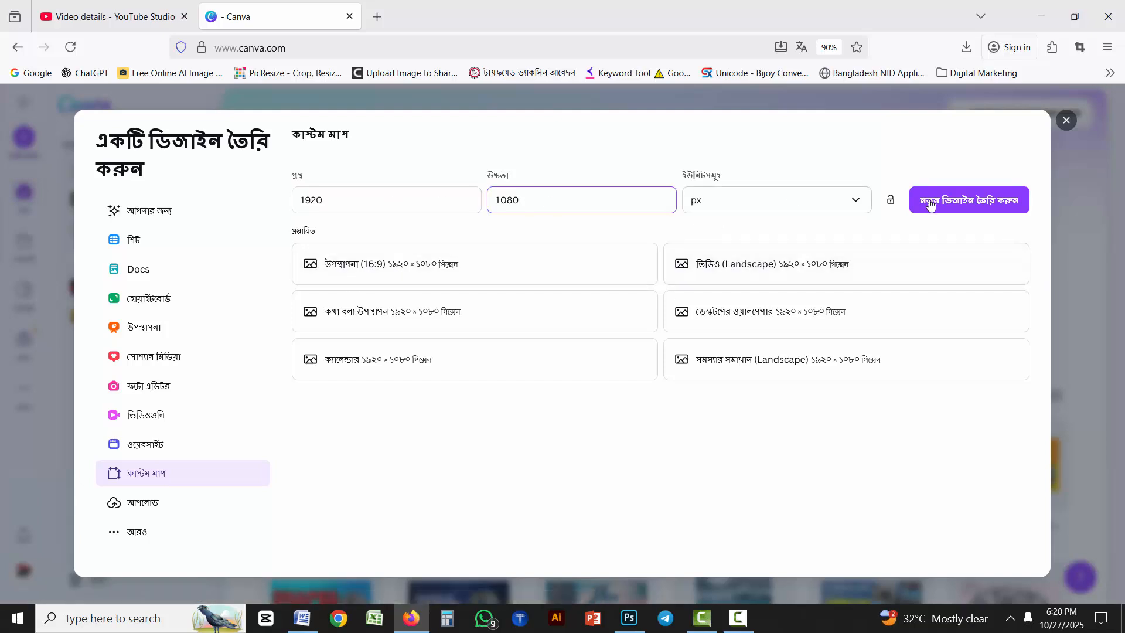
click(978, 202)
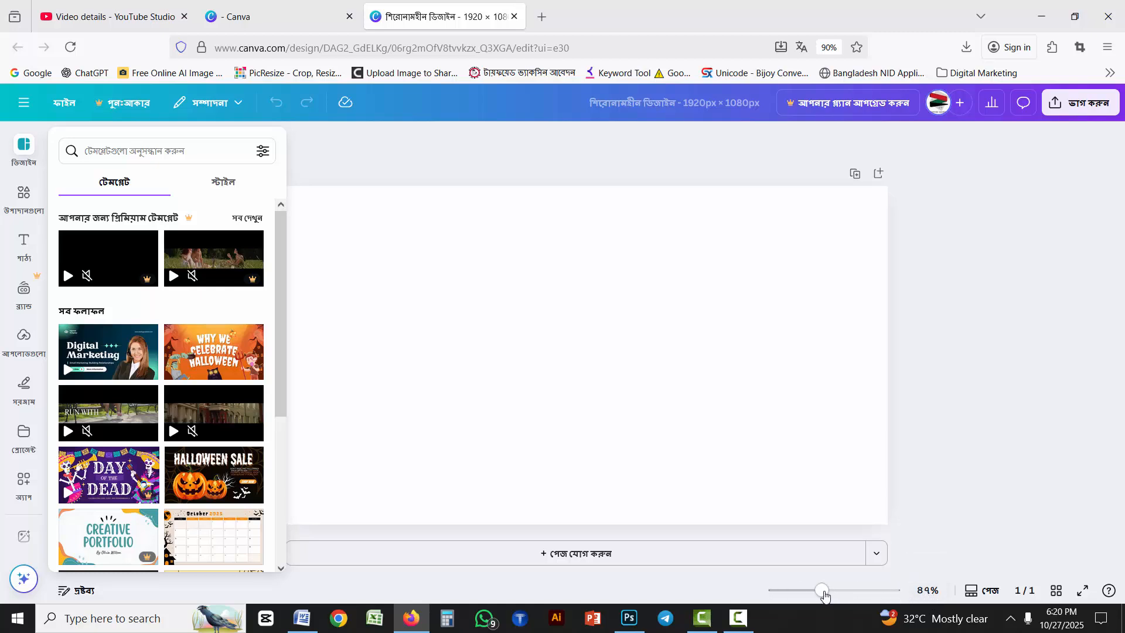
Step: Add two blank pages after the first page of the new design
drag(822, 591, 807, 592)
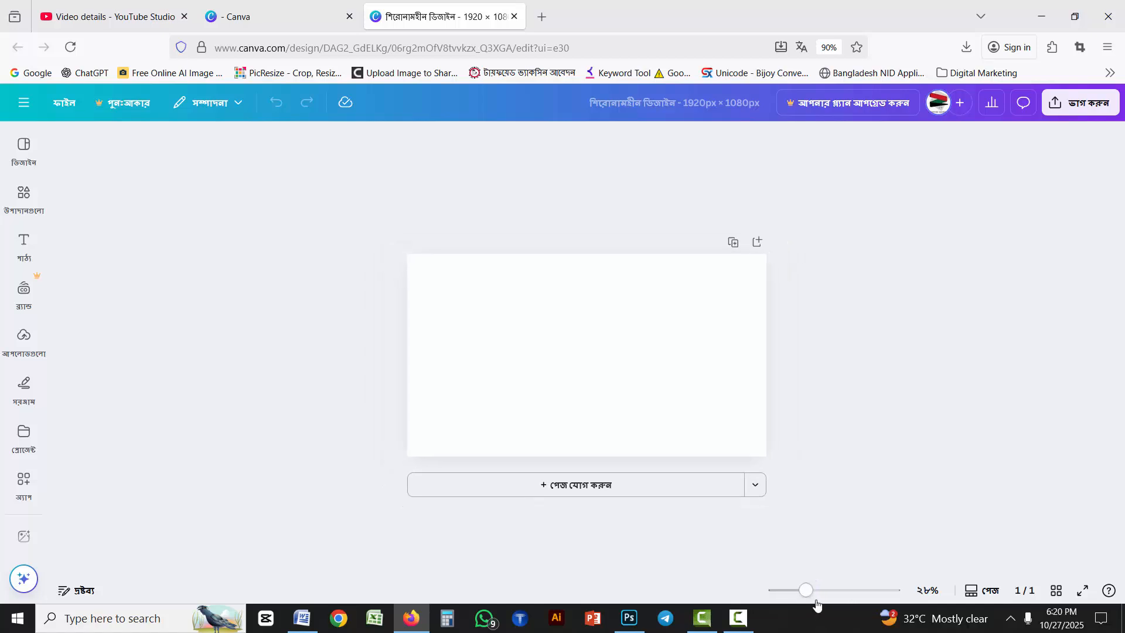
drag(807, 591, 825, 598)
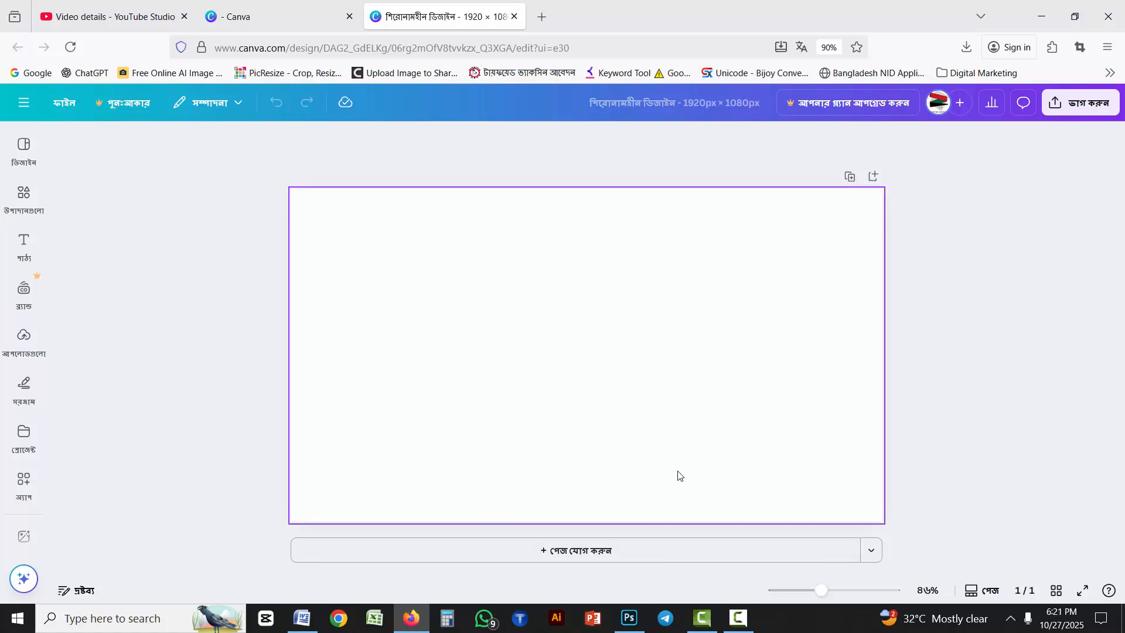
click(565, 554)
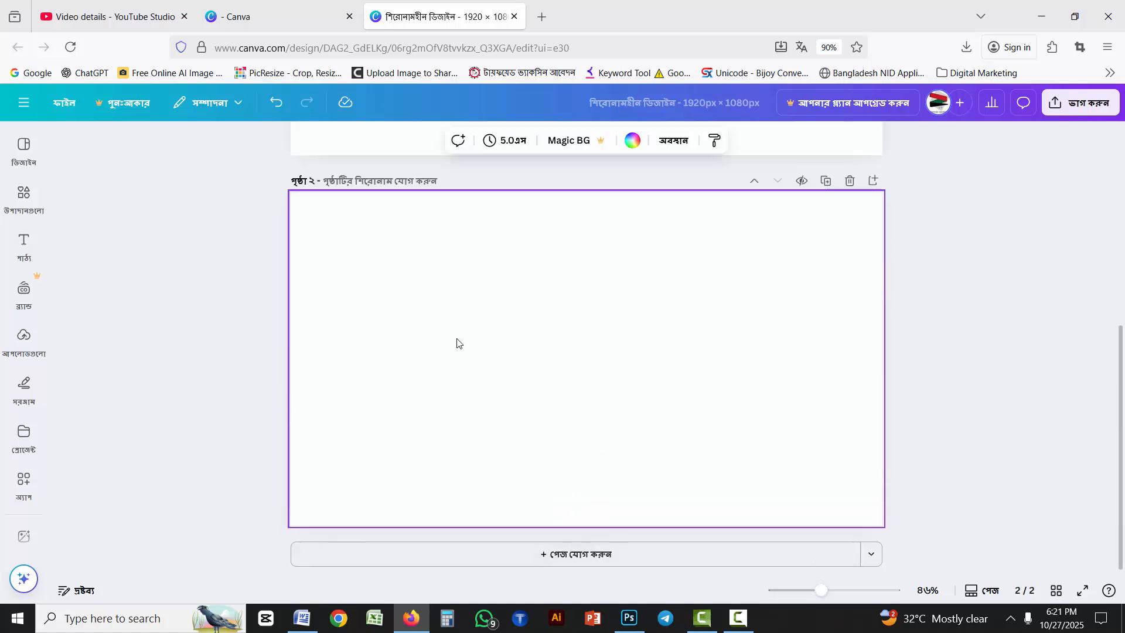
scroll(749, 478, up, 1)
scroll(747, 453, down, 4)
scroll(919, 416, up, 3)
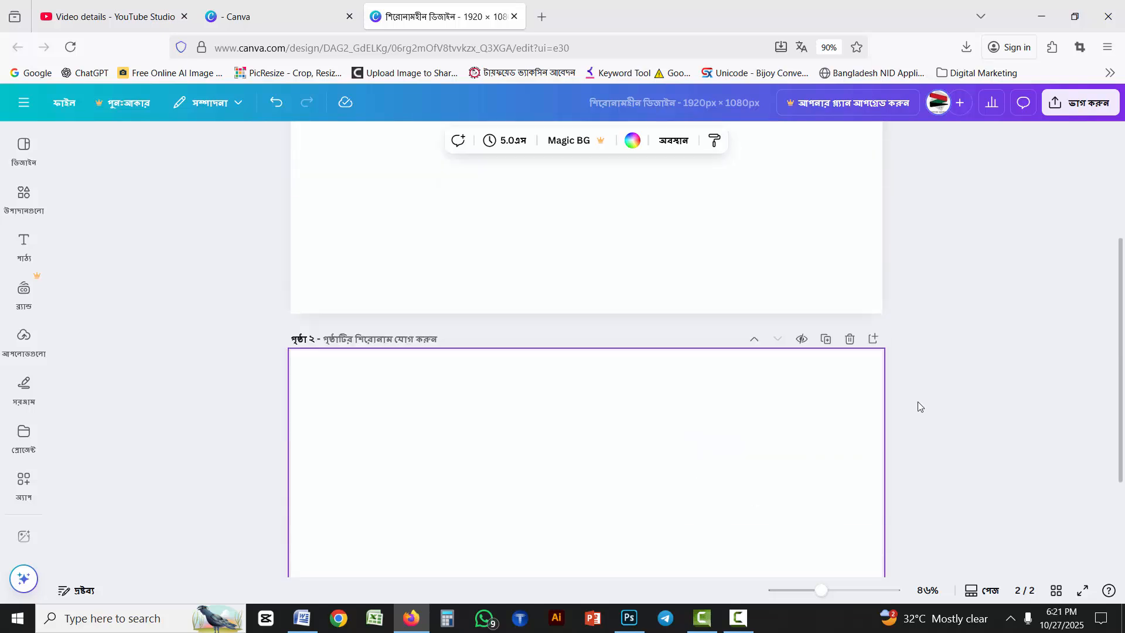
click(875, 340)
scroll(412, 417, down, 2)
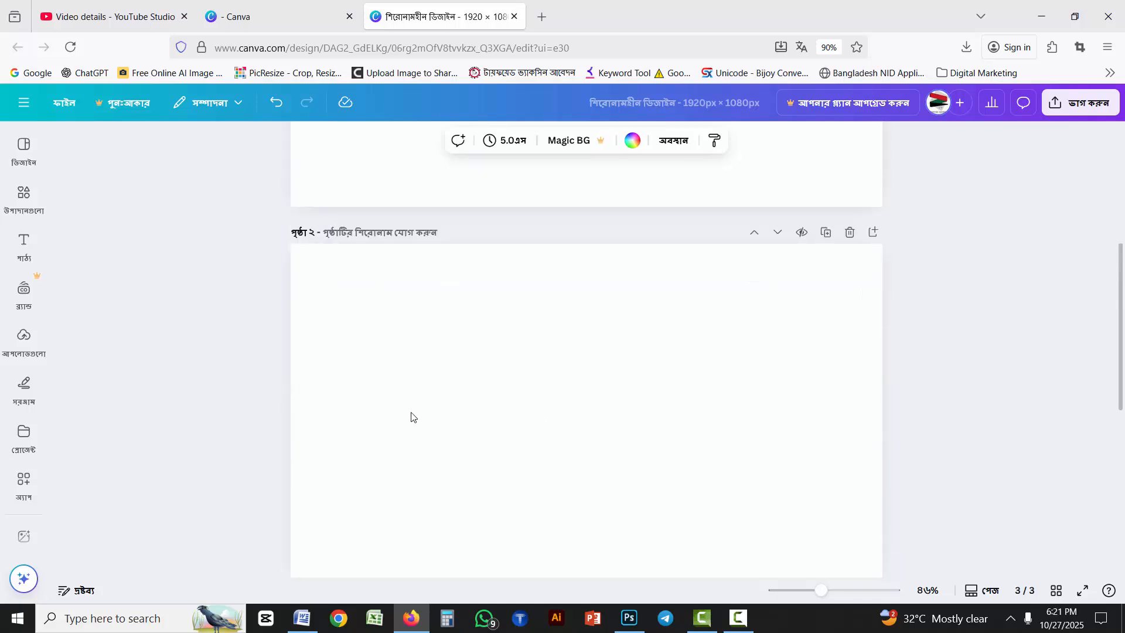
Step: Add a fourth blank page at the end of the design and look through the pages
scroll(412, 417, up, 6)
scroll(469, 418, down, 12)
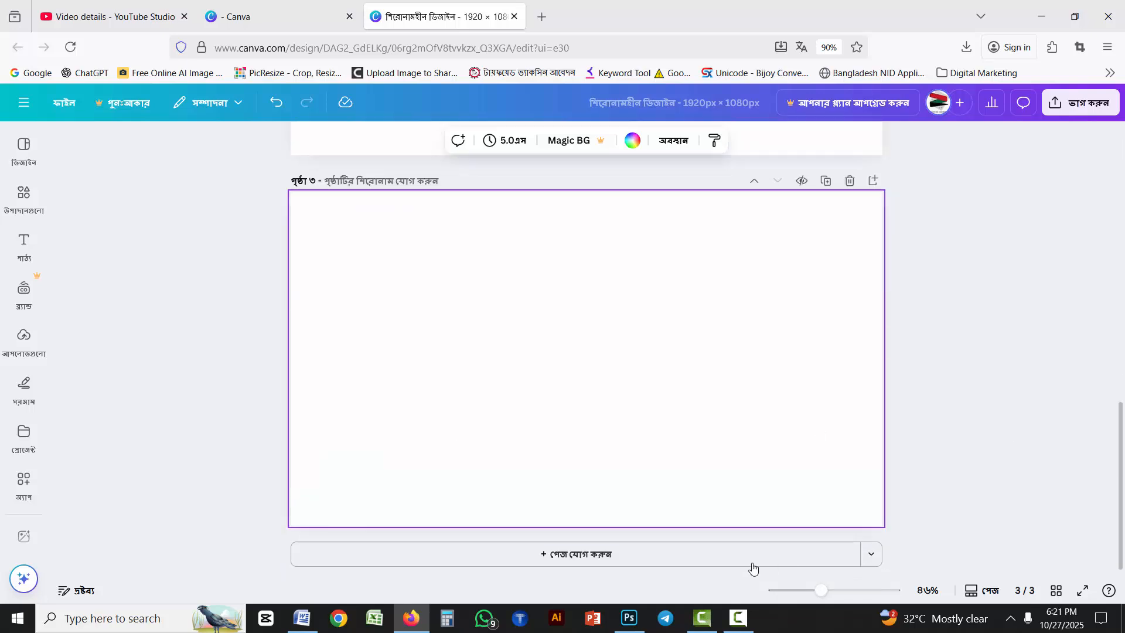
click(610, 556)
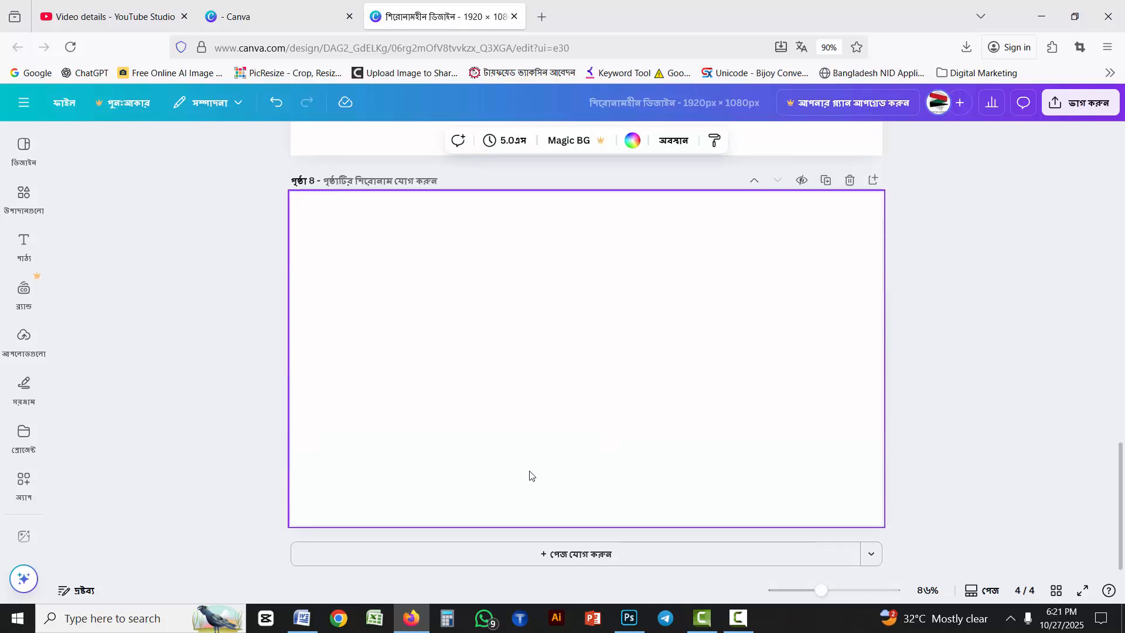
scroll(530, 475, up, 20)
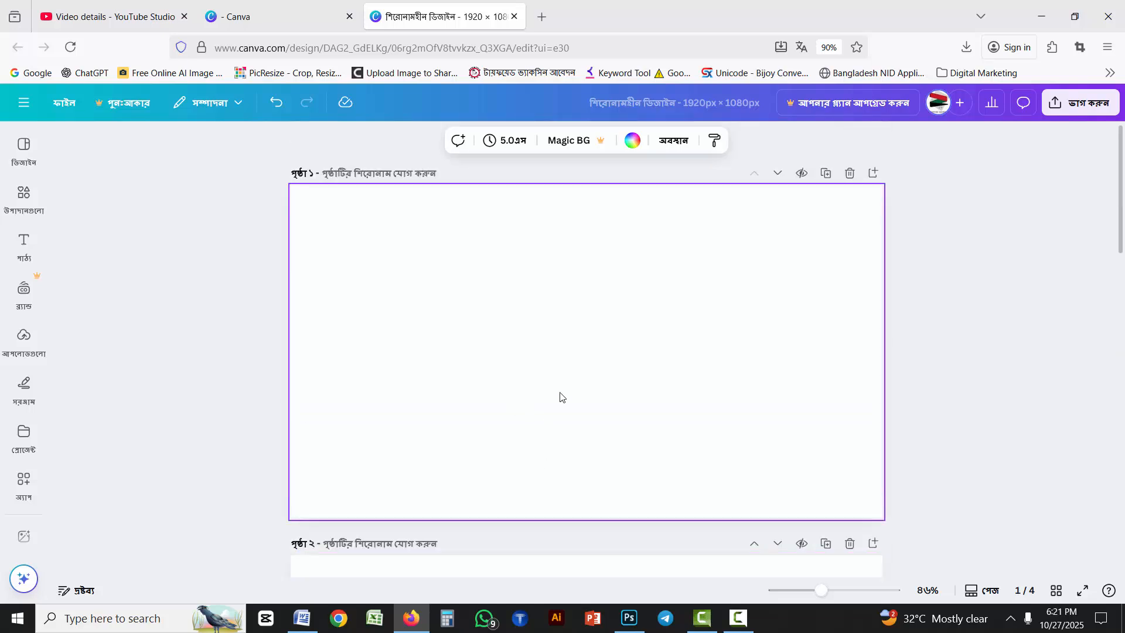
scroll(607, 383, down, 15)
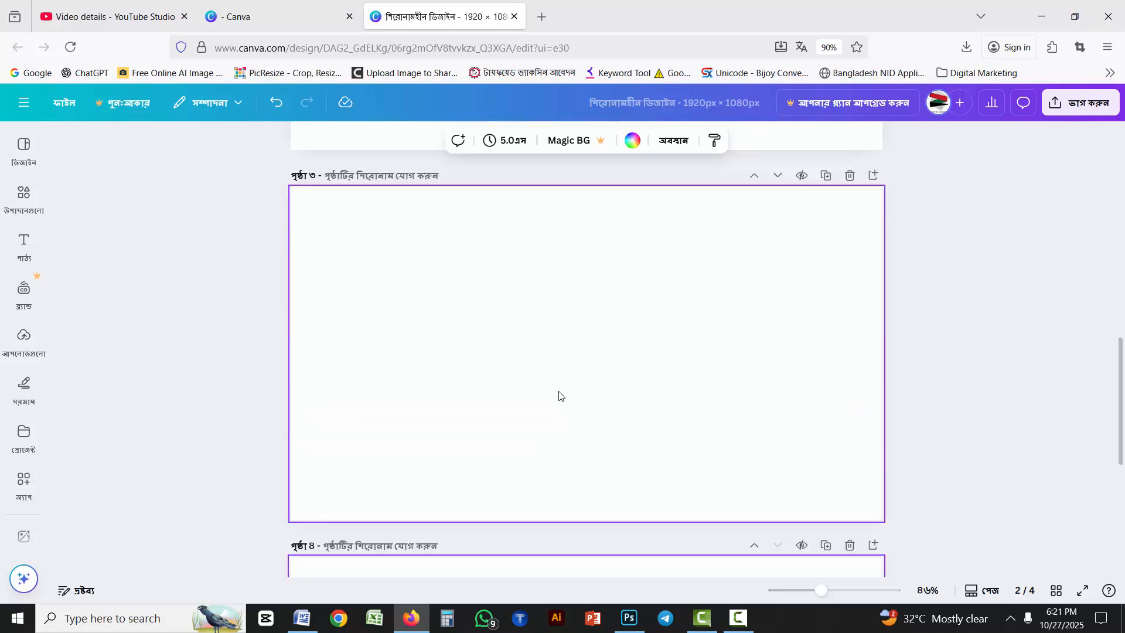
scroll(610, 451, up, 15)
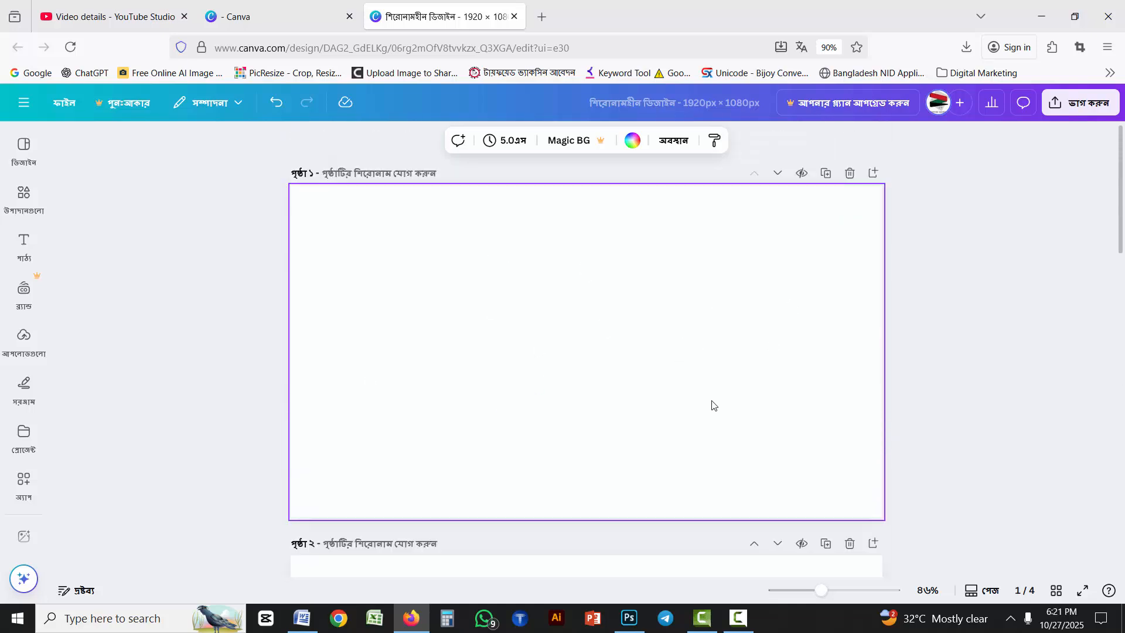
scroll(714, 405, down, 5)
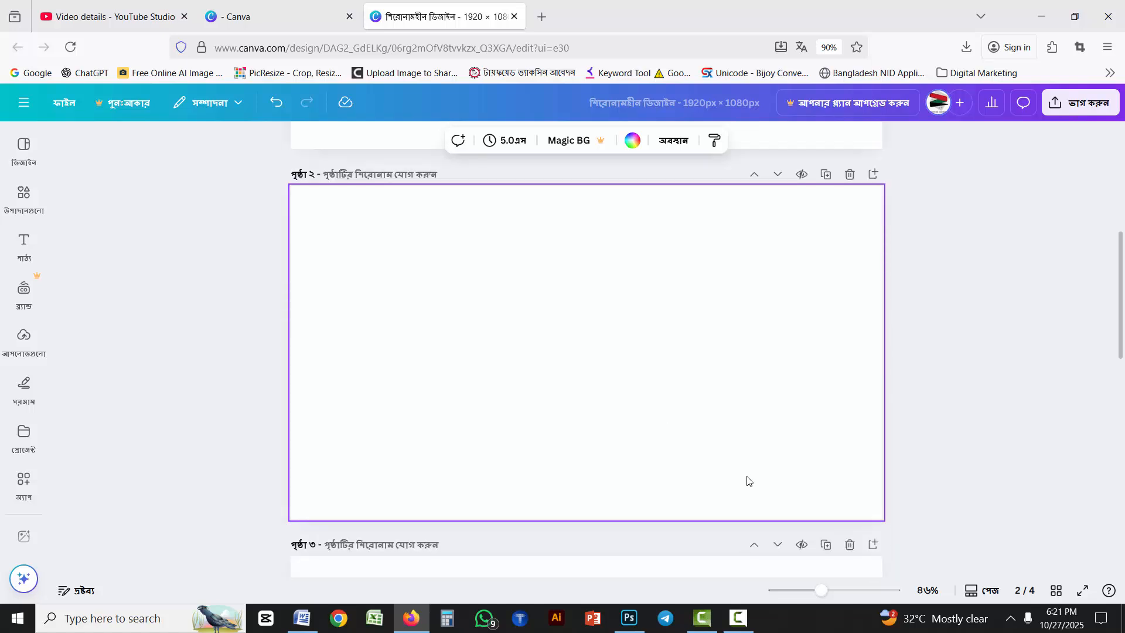
scroll(746, 481, up, 5)
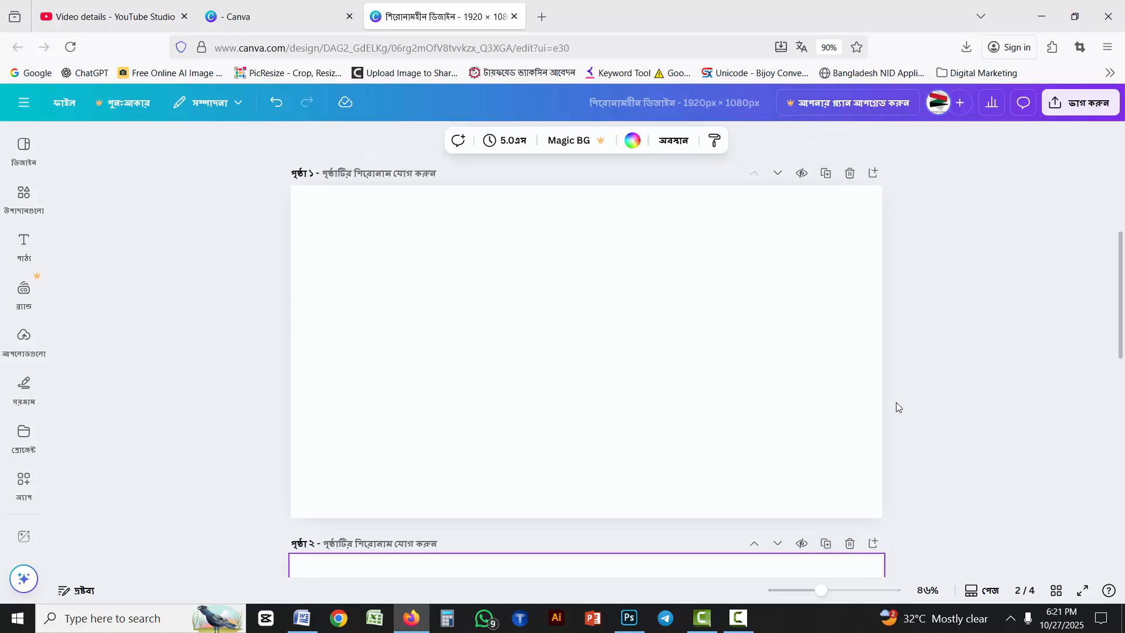
scroll(666, 384, down, 13)
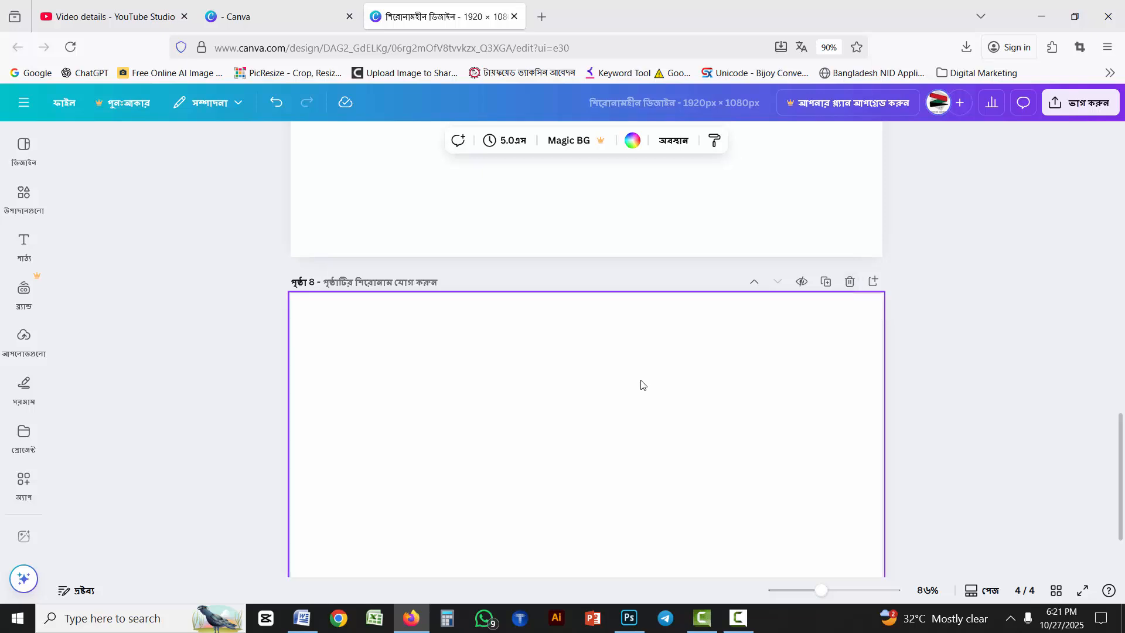
Step: Delete the fourth page and return to the first page of the design
click(849, 284)
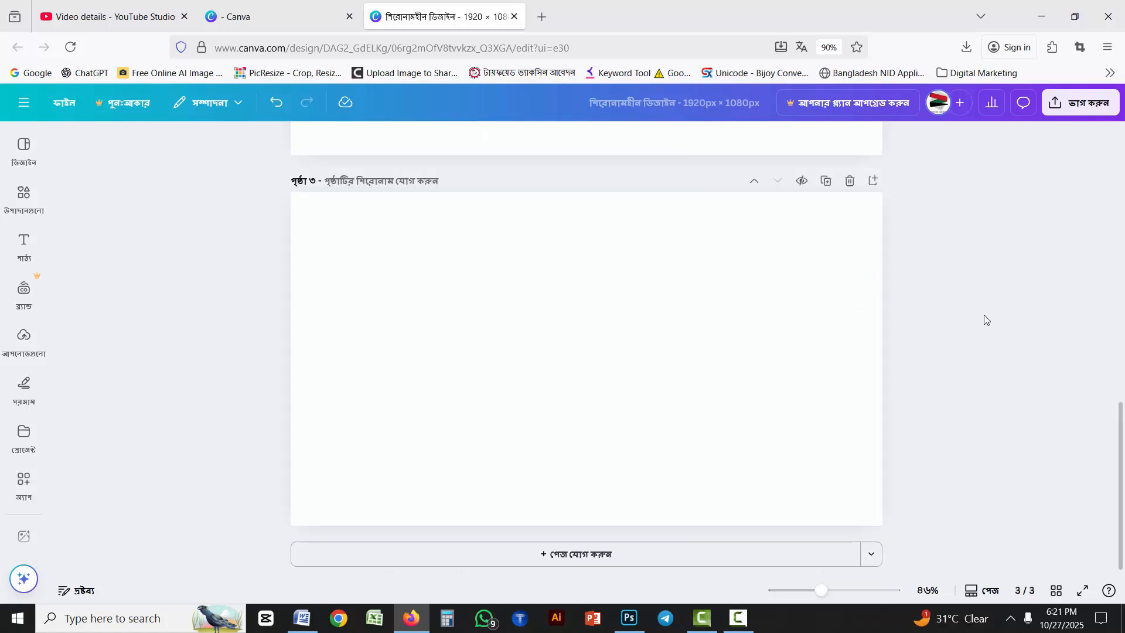
click(589, 317)
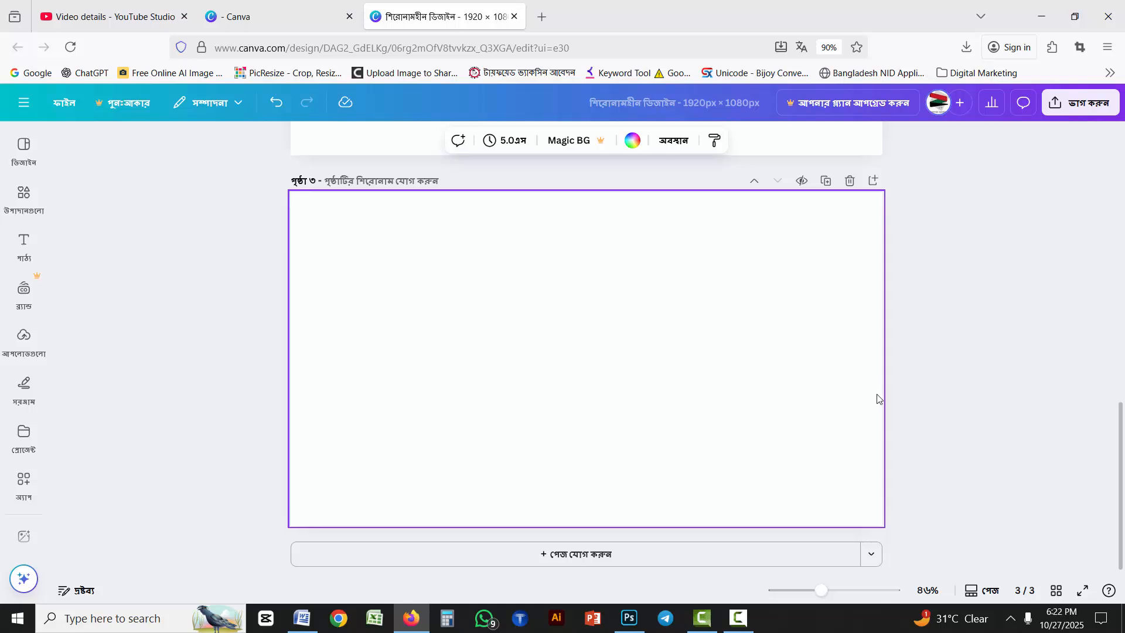
scroll(1020, 364, up, 1)
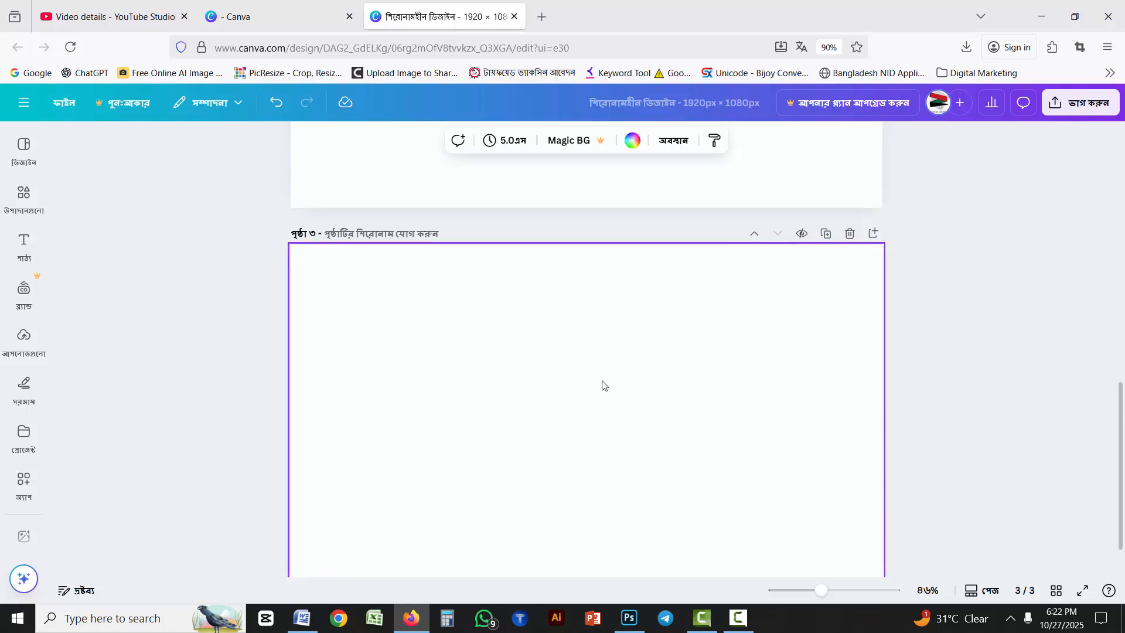
scroll(603, 386, up, 10)
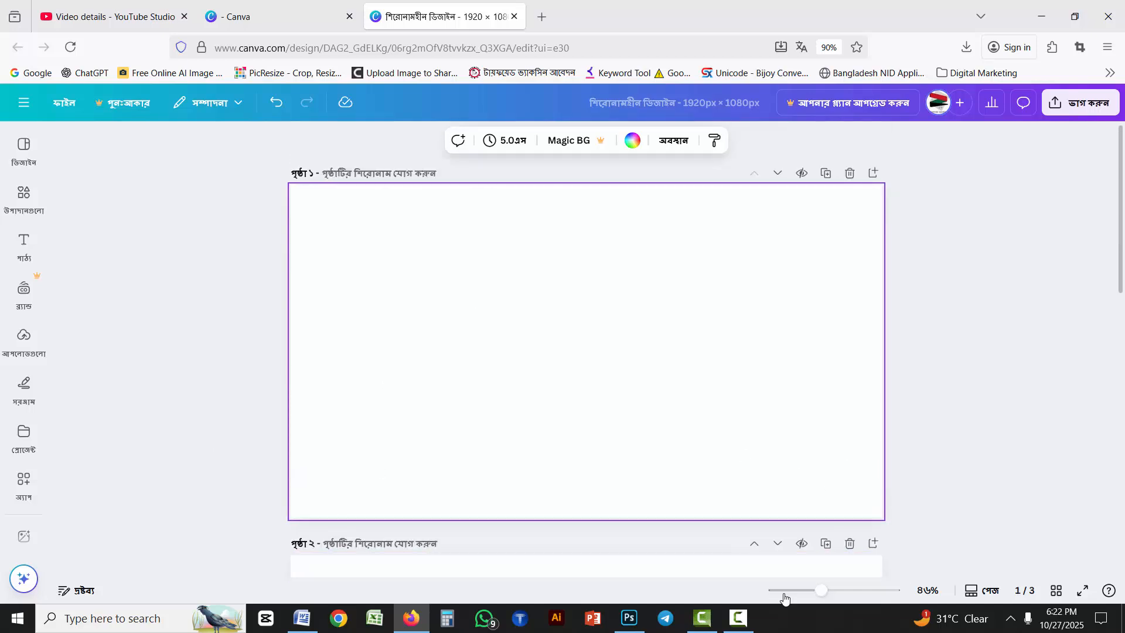
drag(822, 594, 817, 593)
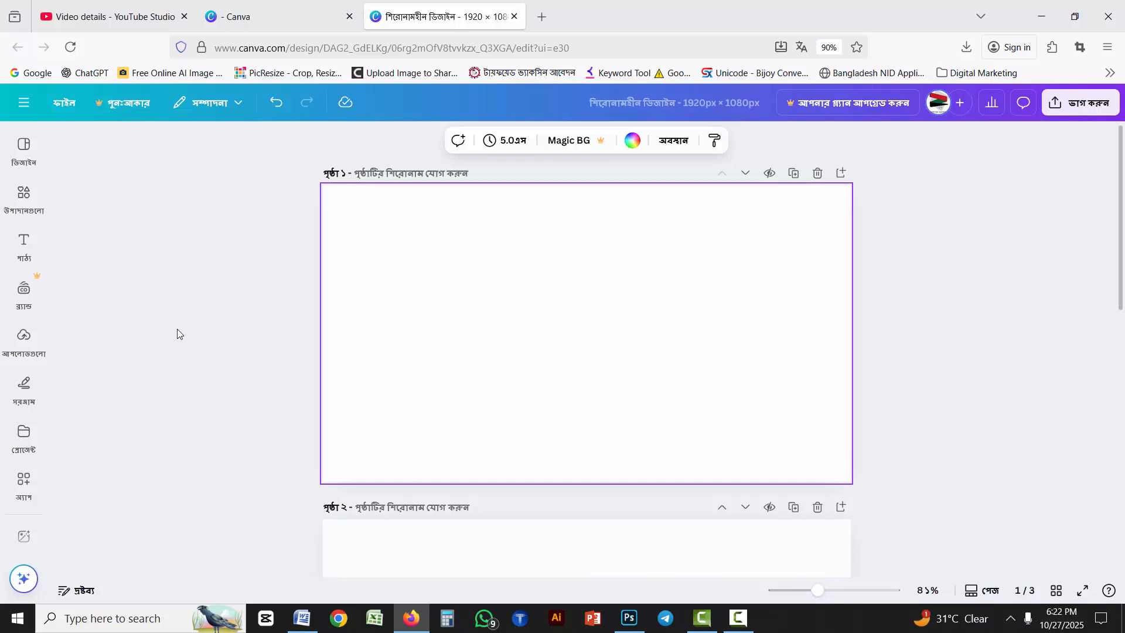
Step: Apply the October 2025 Halloween calendar template to the blank first page
click(16, 167)
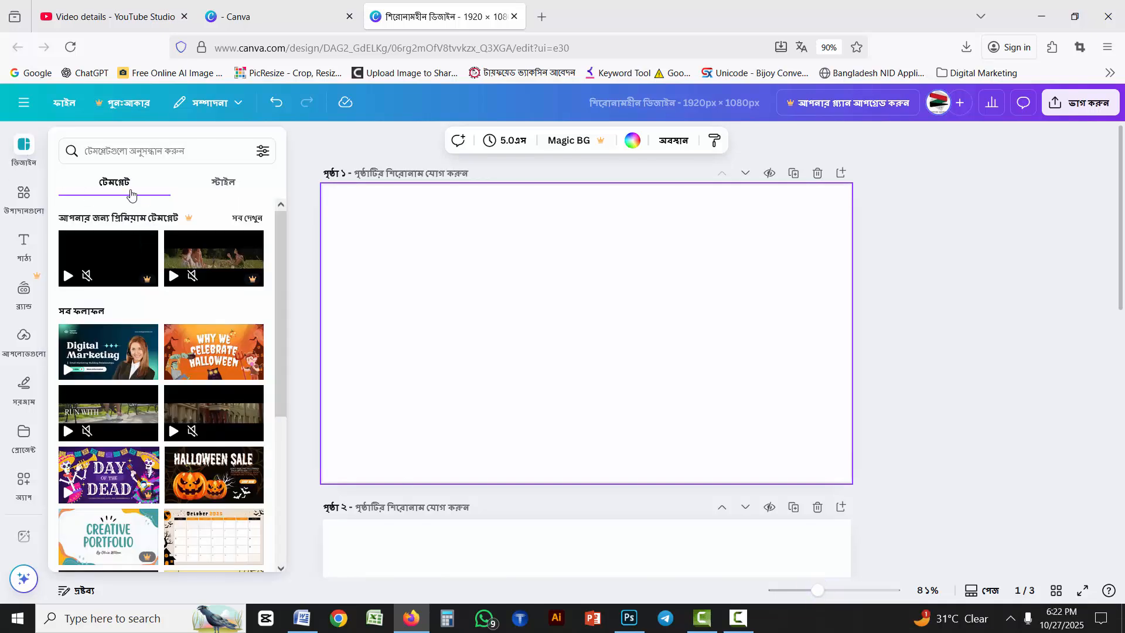
click(519, 231)
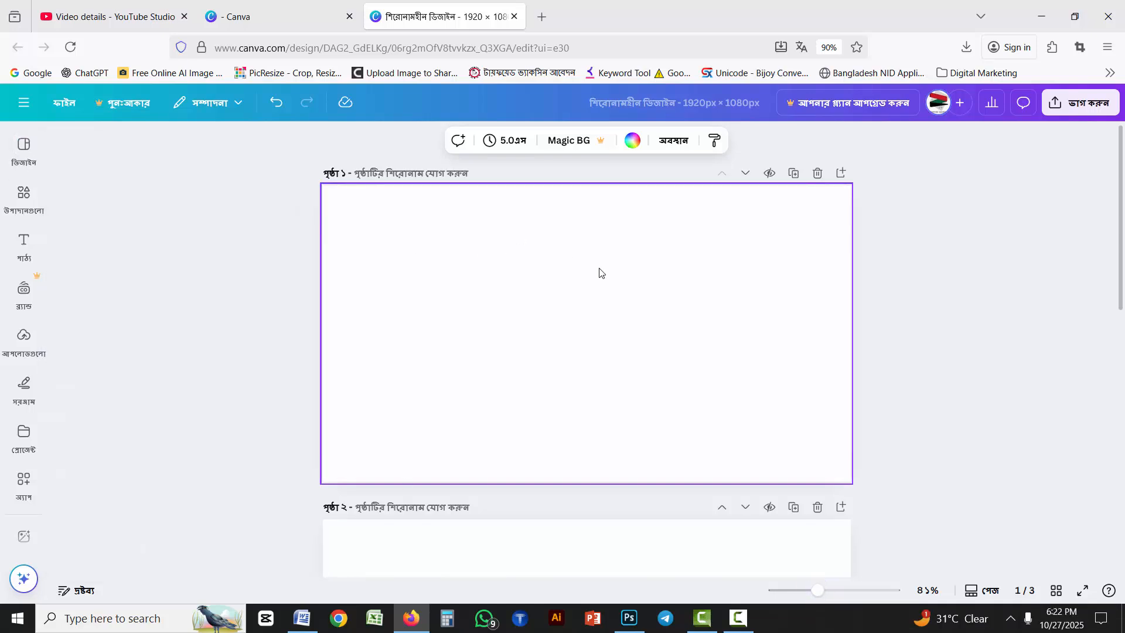
click(14, 151)
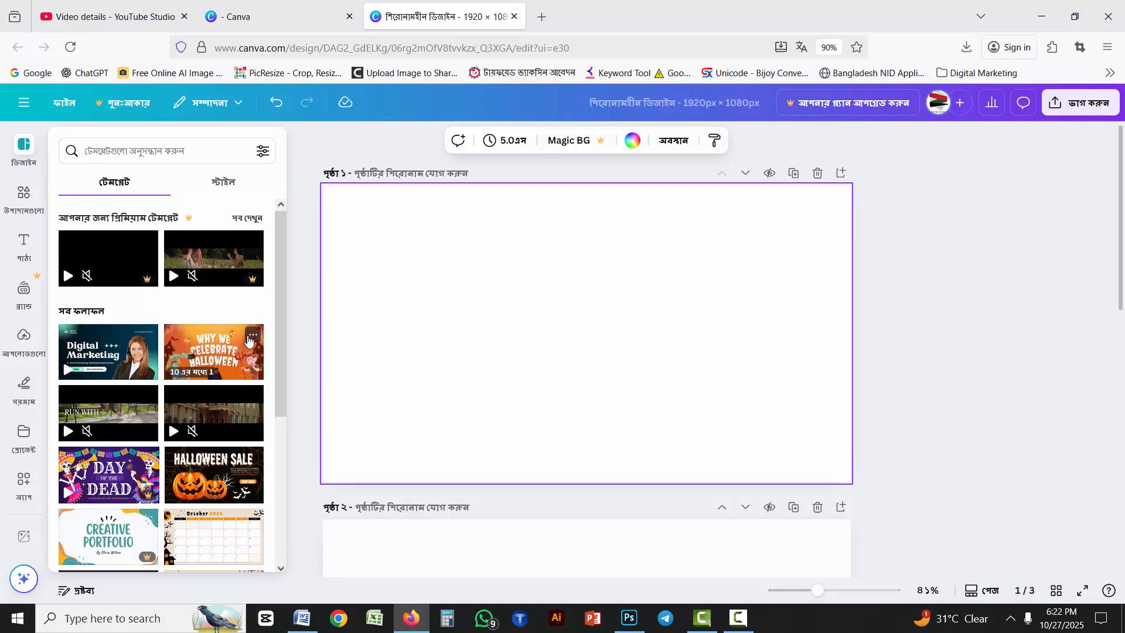
scroll(225, 474, down, 2)
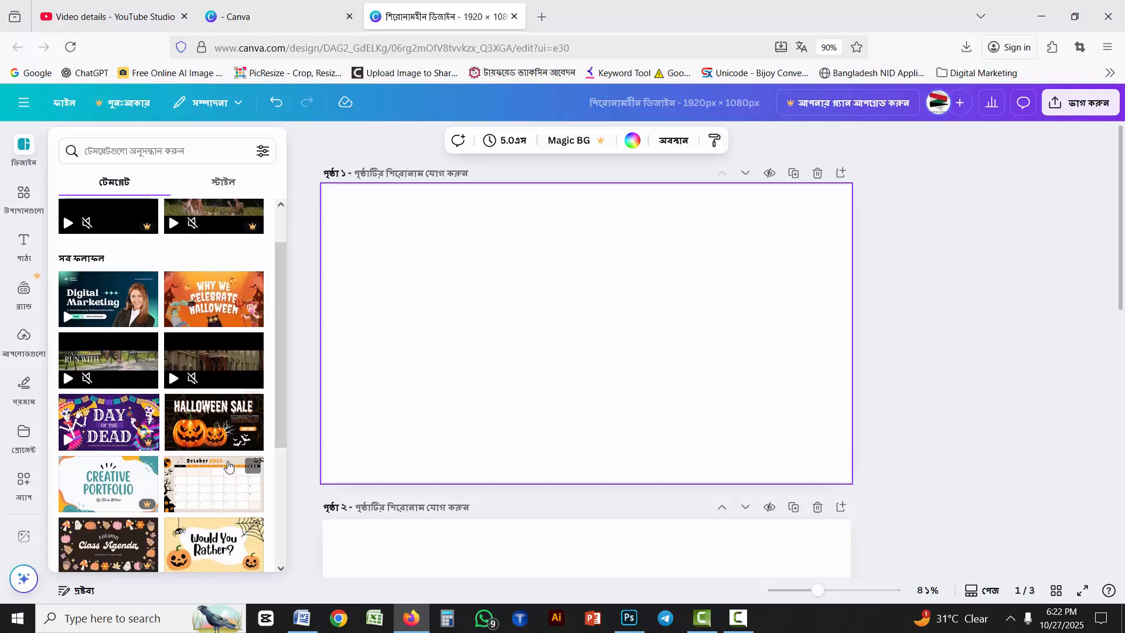
scroll(225, 473, down, 1)
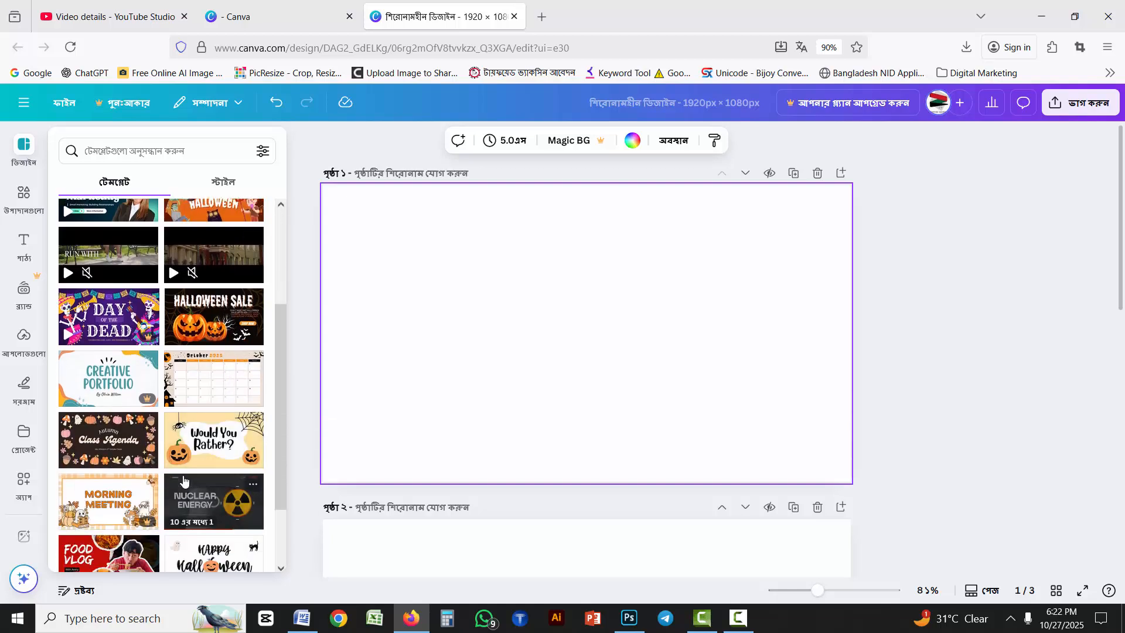
click(205, 378)
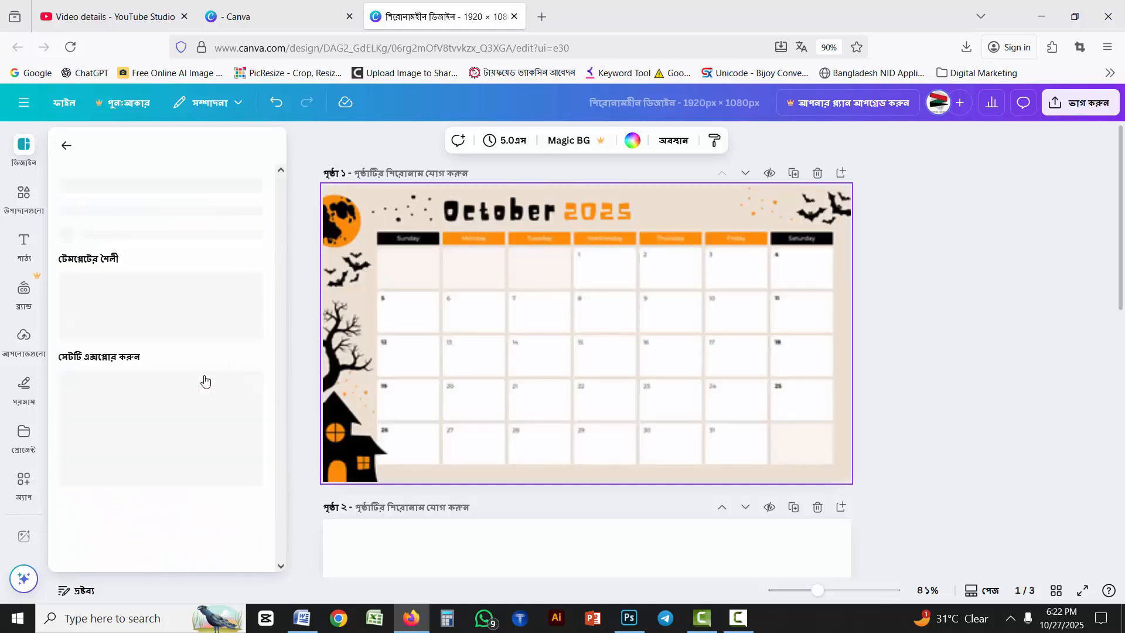
click(988, 311)
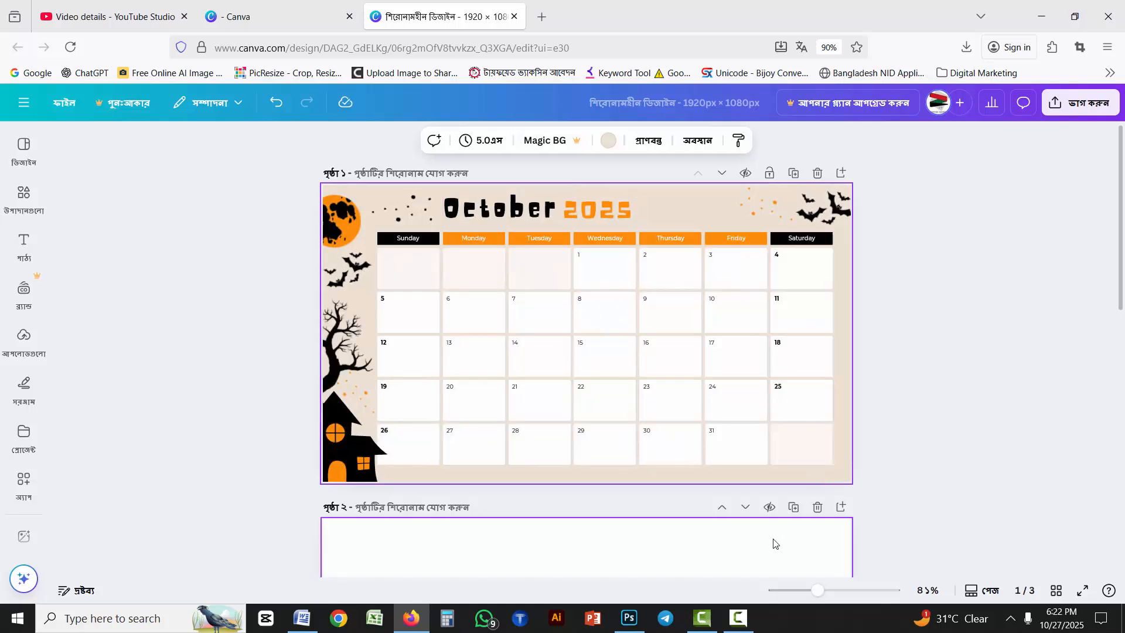
Step: Duplicate the October 2025 calendar page and compare the copy with the original
click(796, 174)
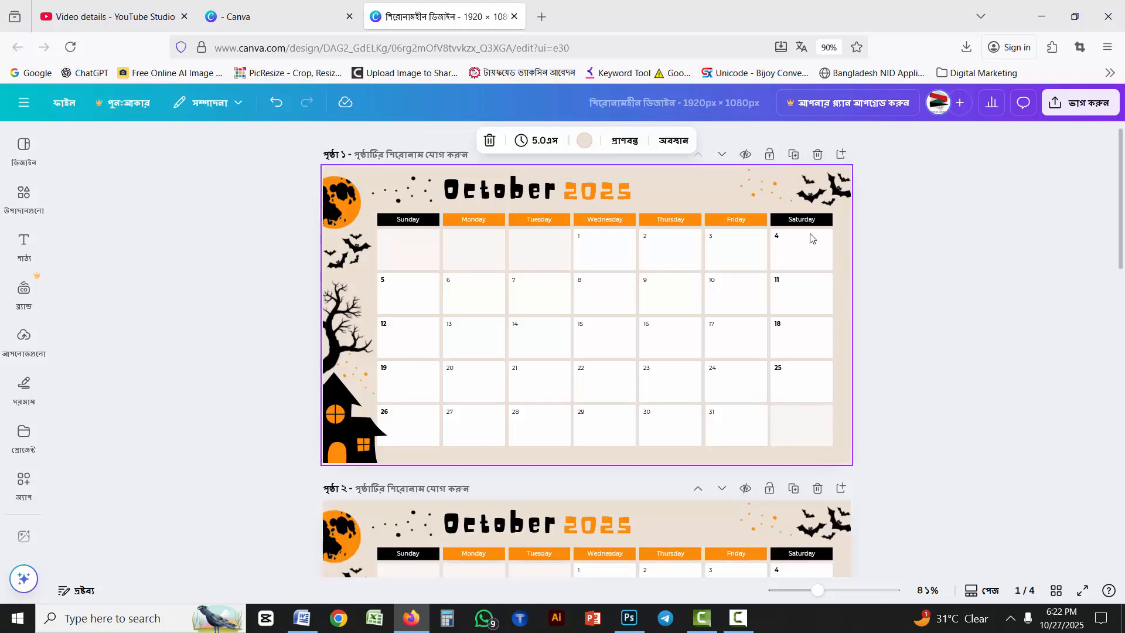
scroll(685, 267, down, 3)
scroll(684, 276, down, 3)
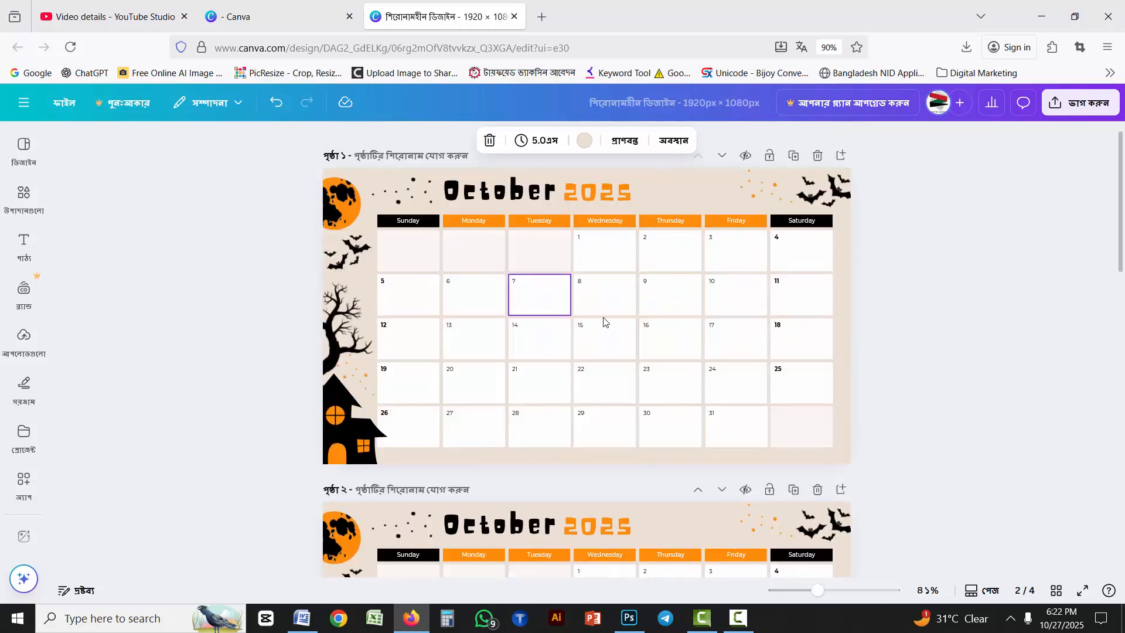
scroll(744, 305, up, 4)
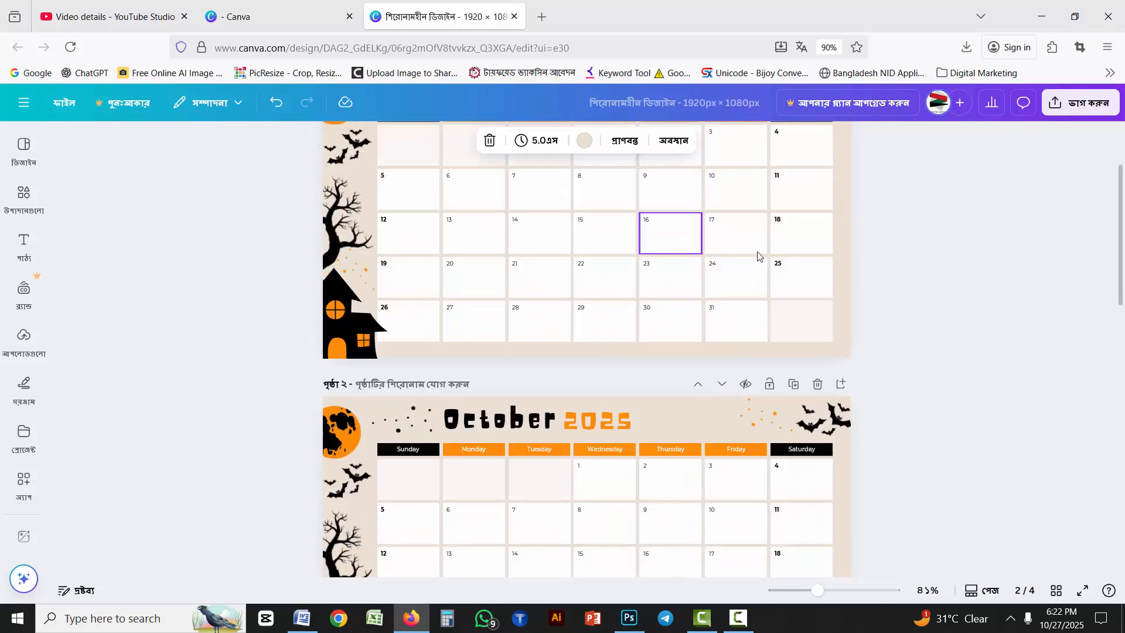
scroll(703, 475, down, 2)
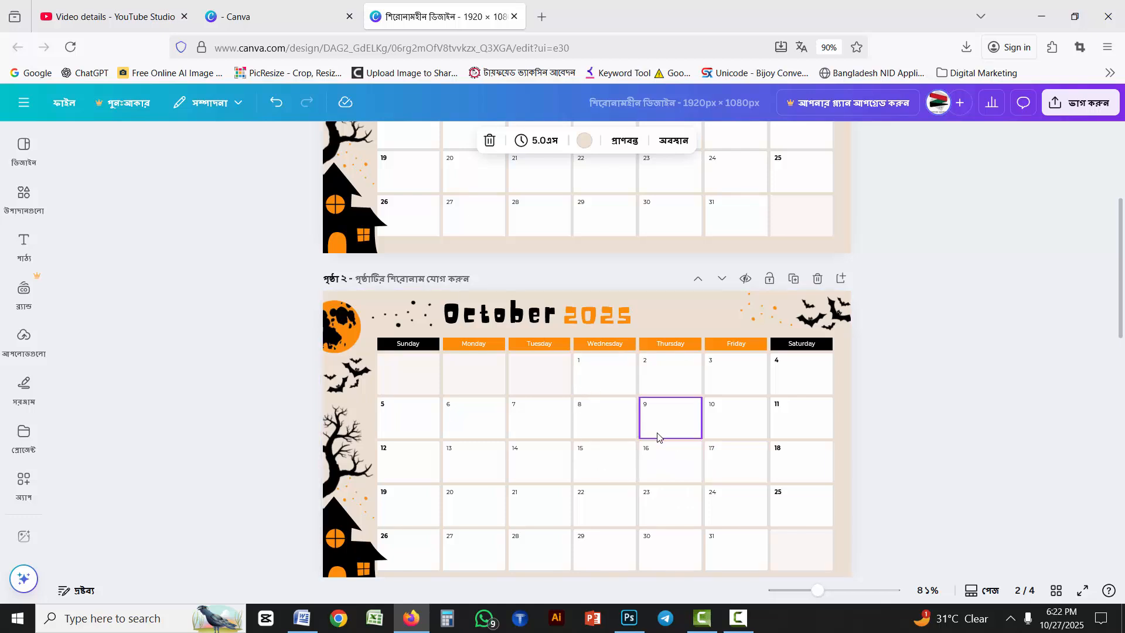
scroll(657, 438, up, 4)
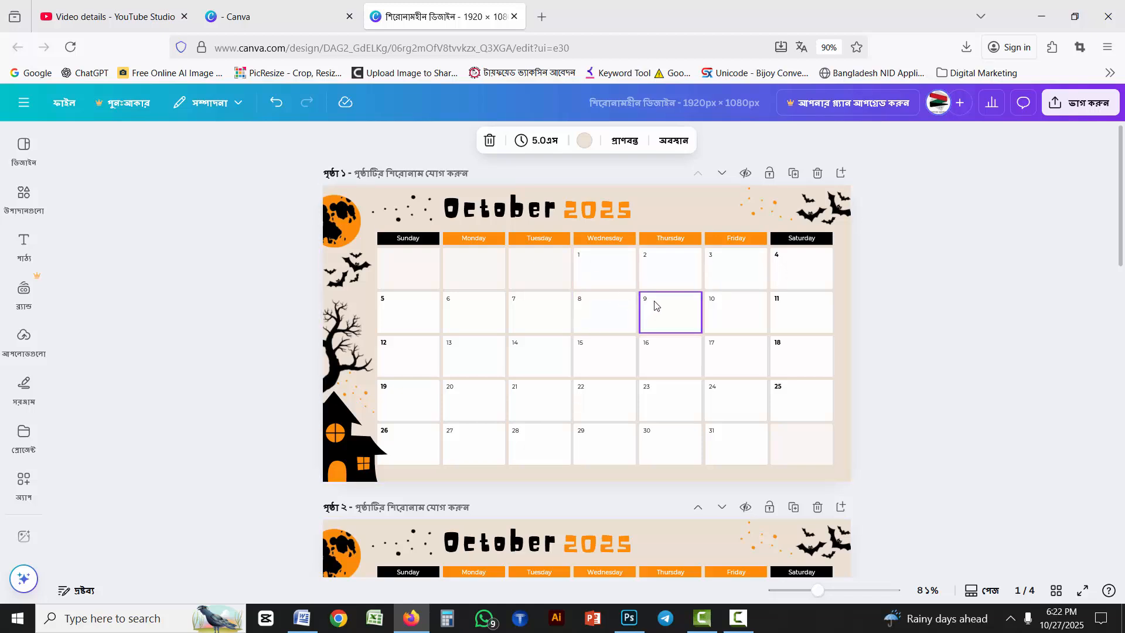
scroll(652, 300, down, 3)
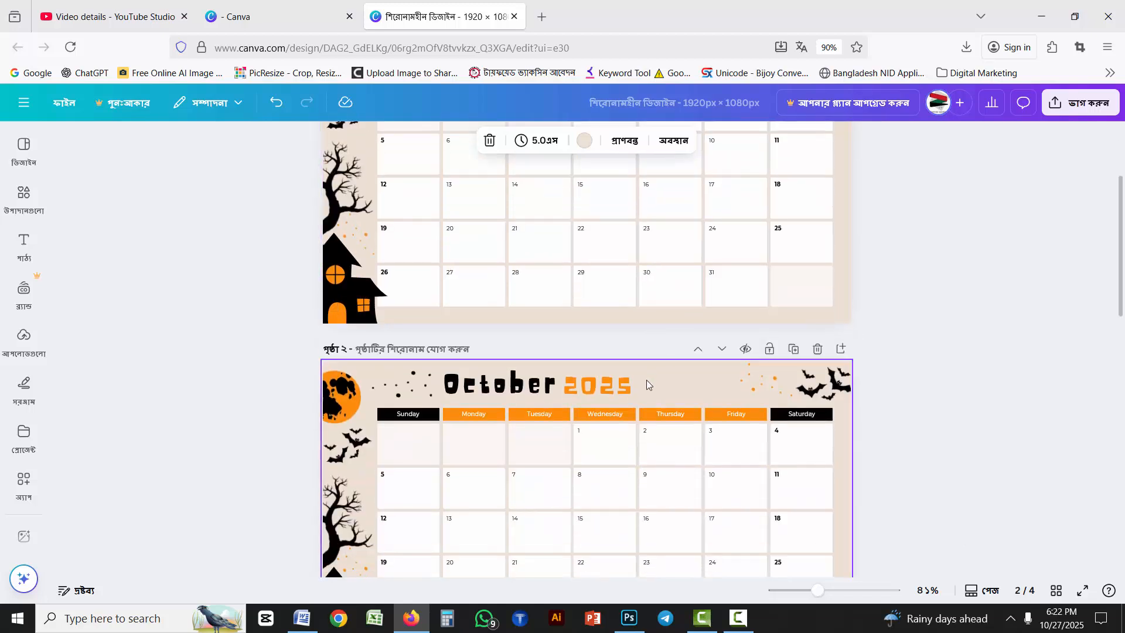
scroll(641, 380, down, 1)
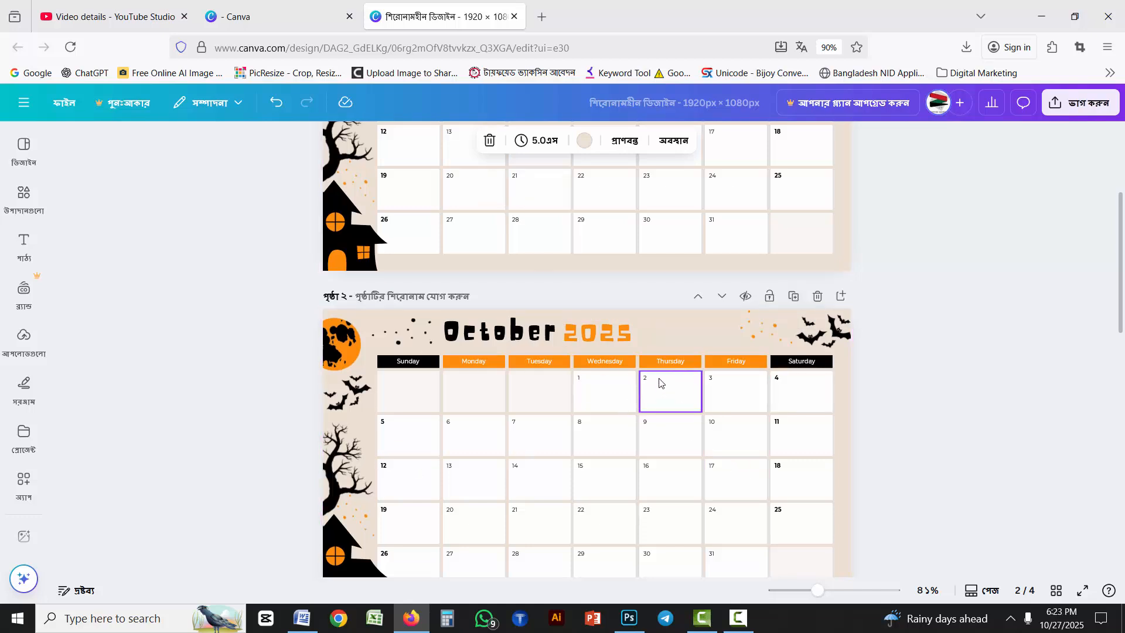
scroll(625, 328, up, 4)
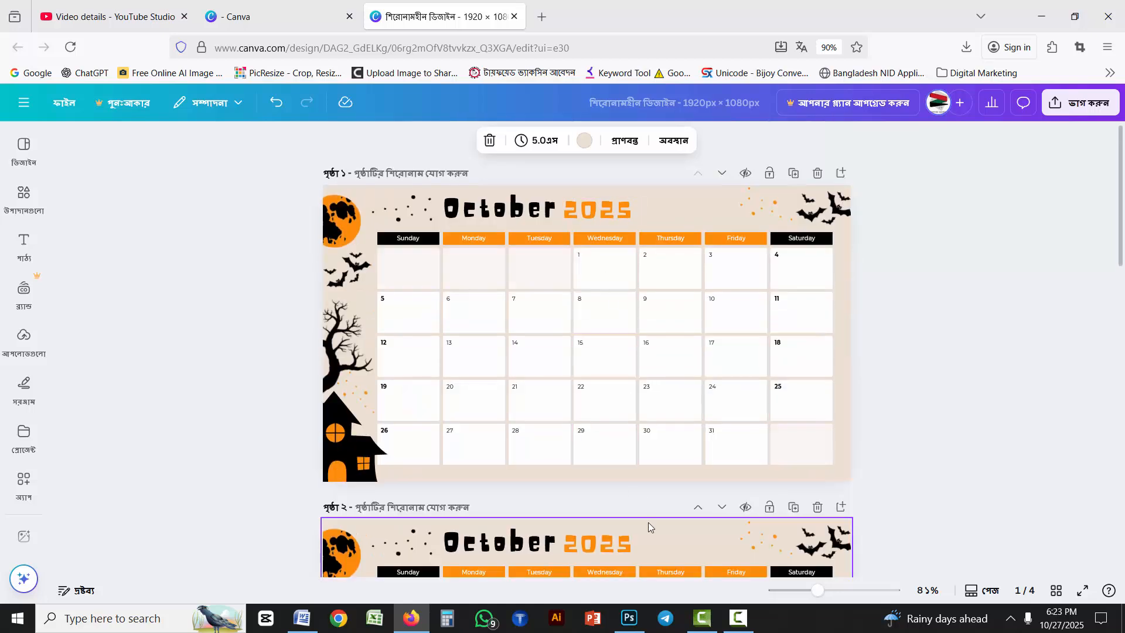
Step: Change the year in the second page's calendar title to 2026
scroll(648, 522, down, 4)
click(634, 336)
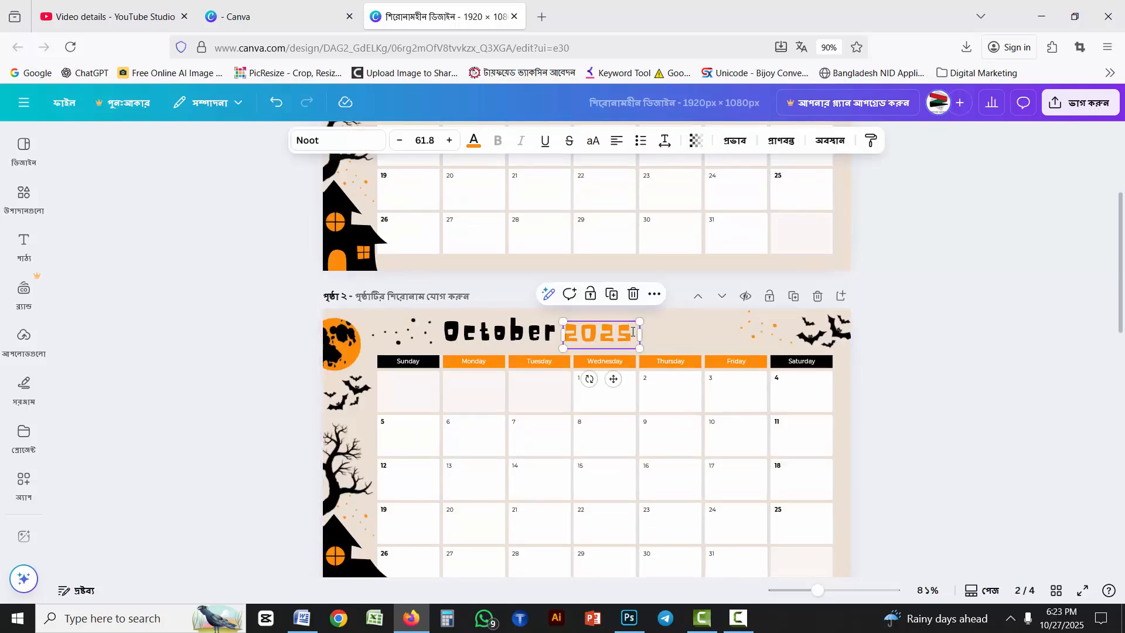
click(633, 333)
click(633, 333)
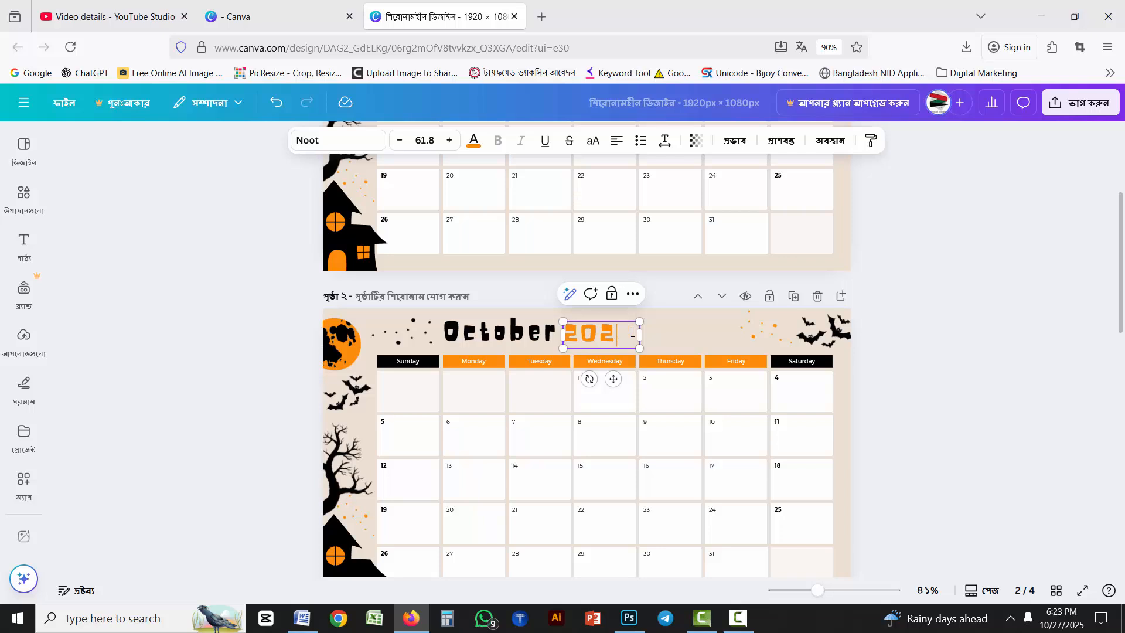
click(839, 406)
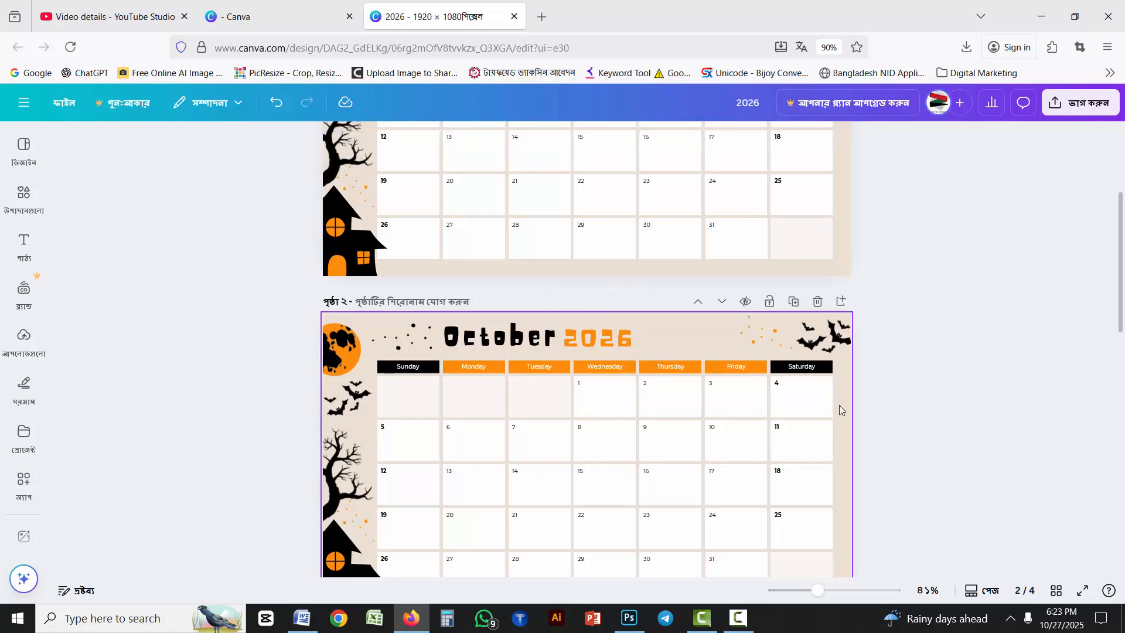
Step: Move the October 2025 calendar page down one position, below the October 2026 page, and check the page order
scroll(671, 321, down, 2)
scroll(674, 387, down, 2)
scroll(818, 378, up, 8)
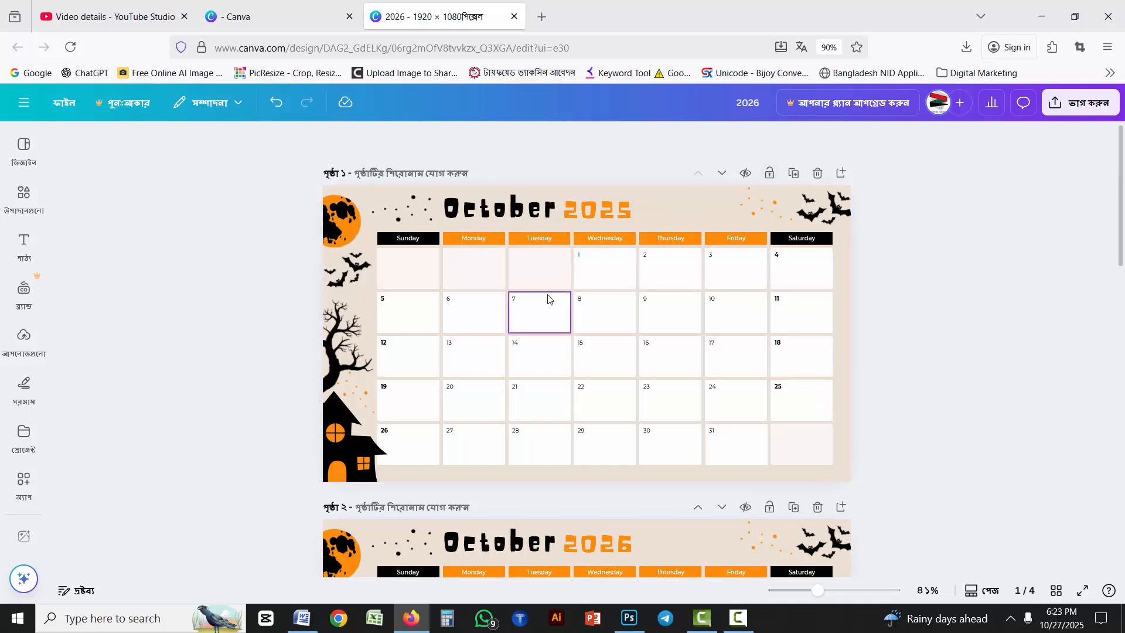
scroll(586, 304, down, 10)
scroll(722, 322, up, 10)
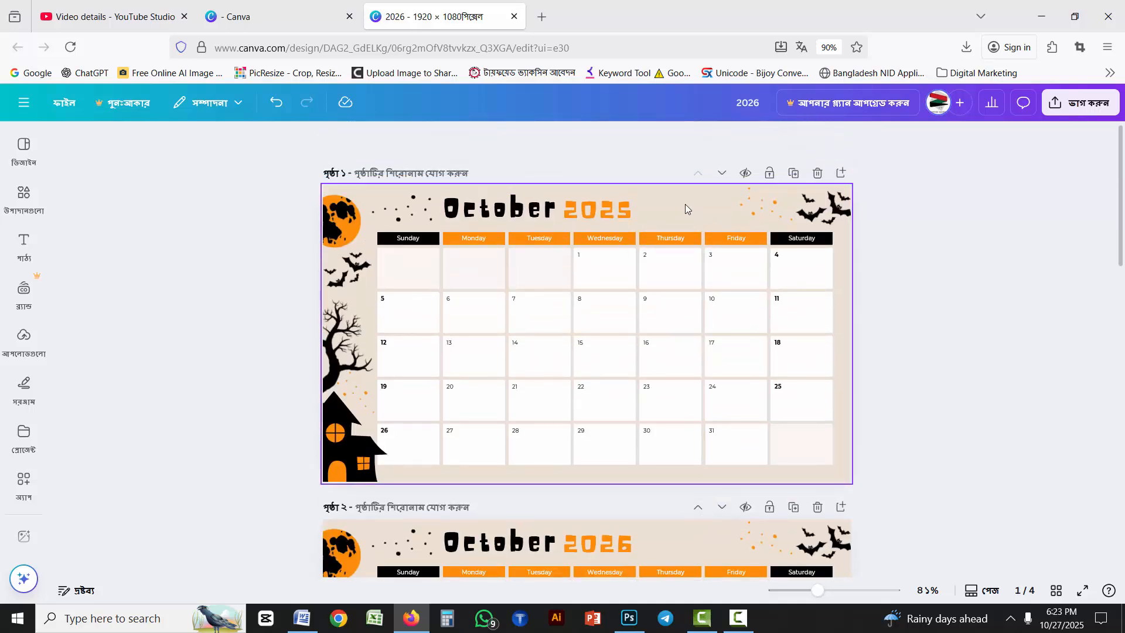
drag(687, 208, 690, 257)
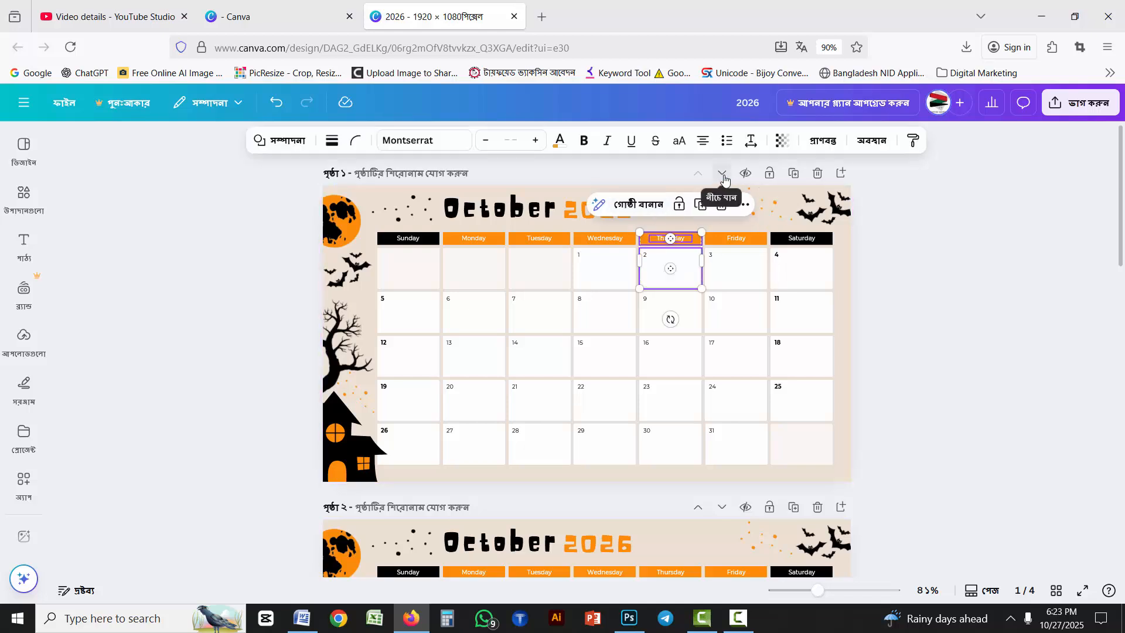
click(722, 174)
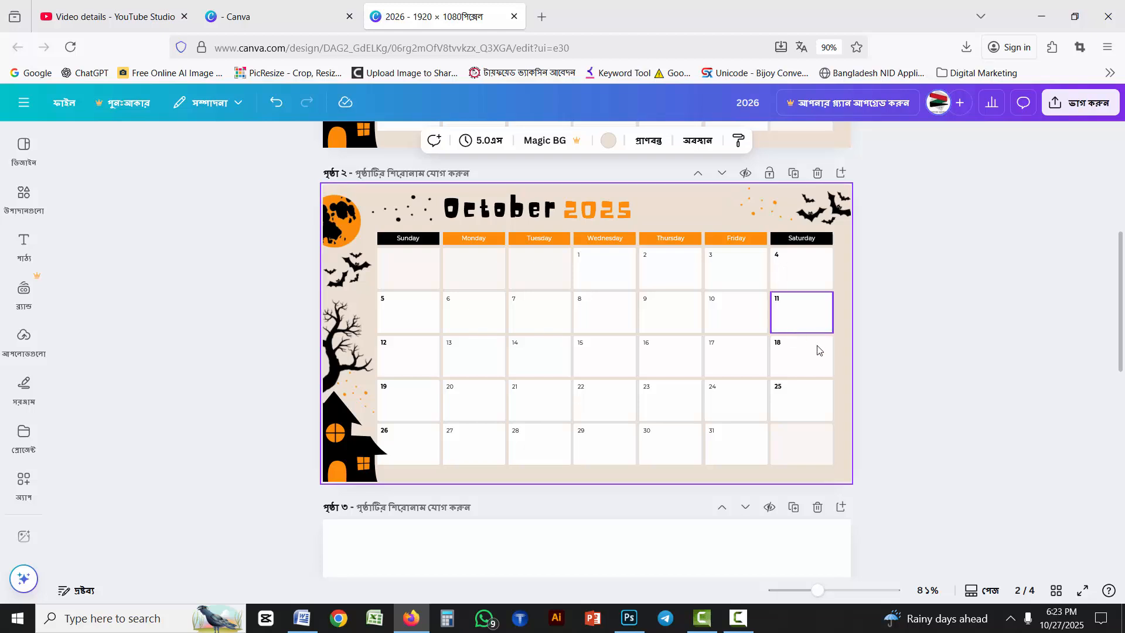
scroll(714, 541, down, 3)
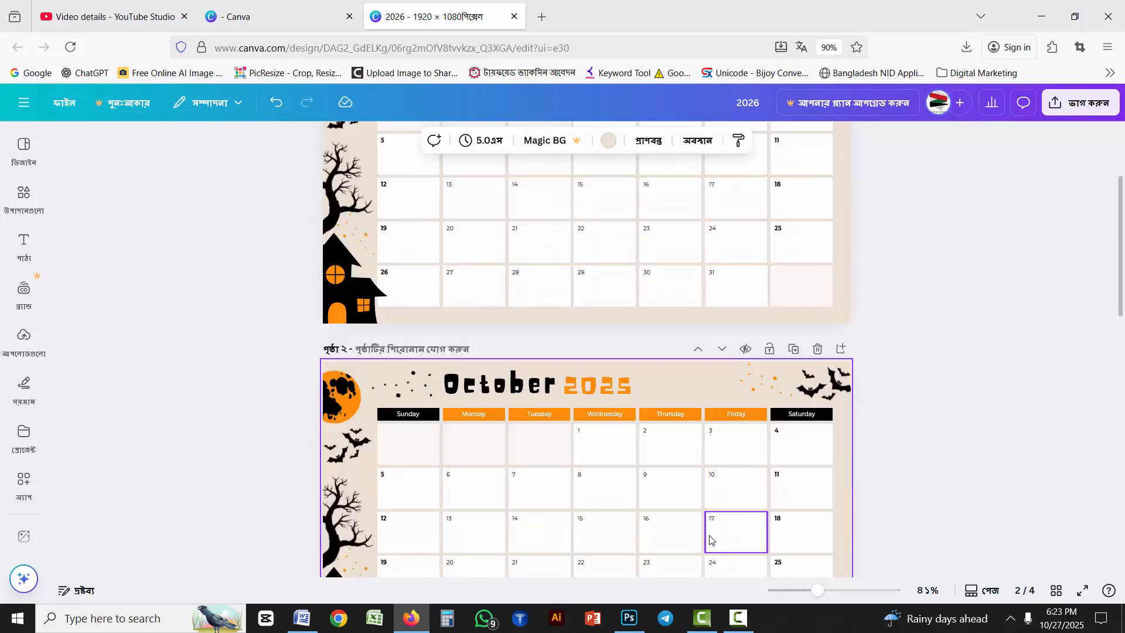
scroll(709, 537, up, 3)
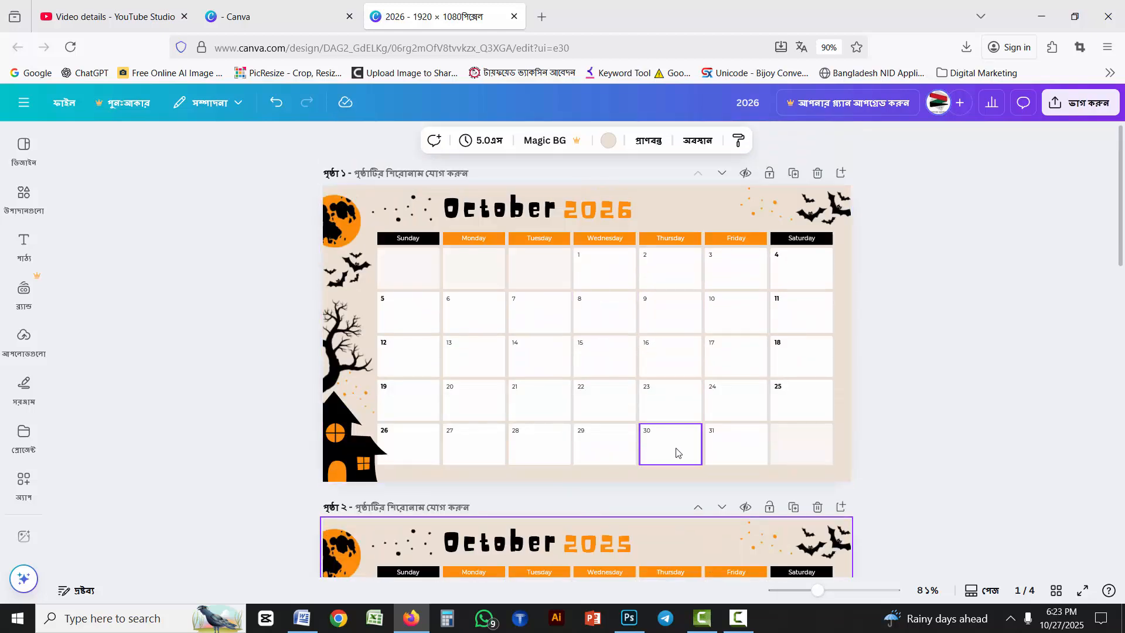
scroll(666, 452, down, 4)
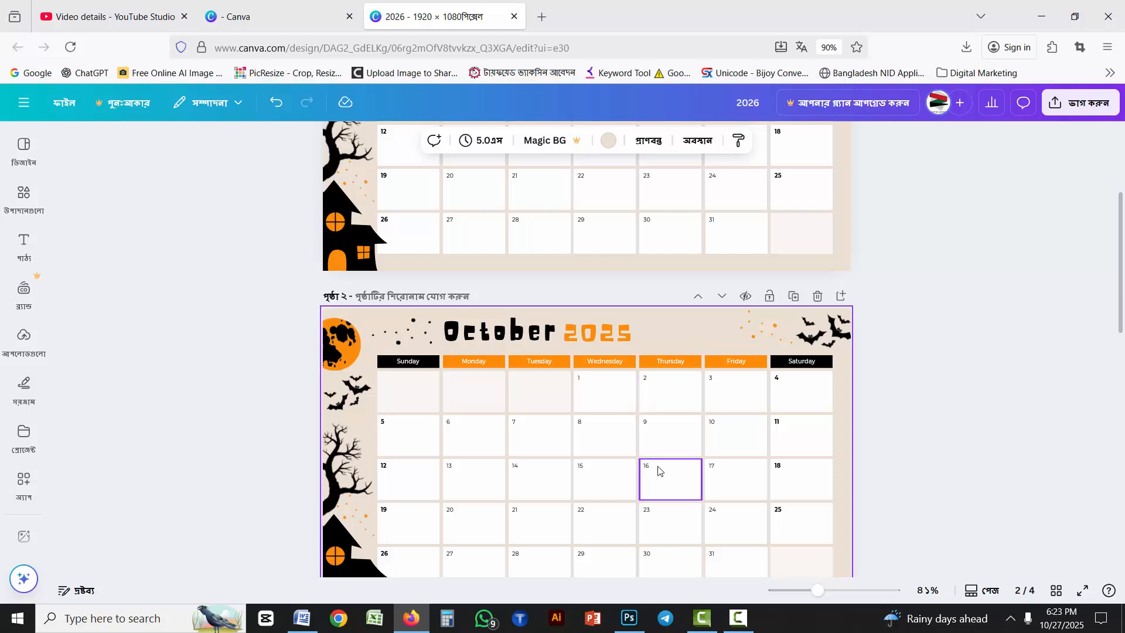
Step: Move the blank third page up to the start of the design, above both calendar pages
scroll(659, 470, down, 7)
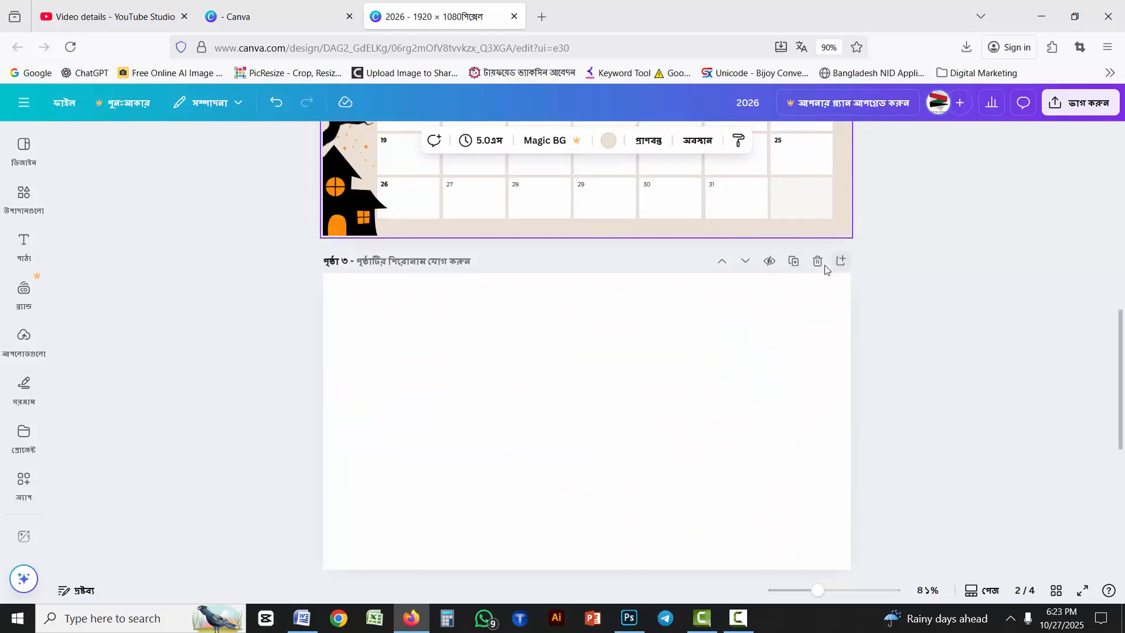
click(724, 263)
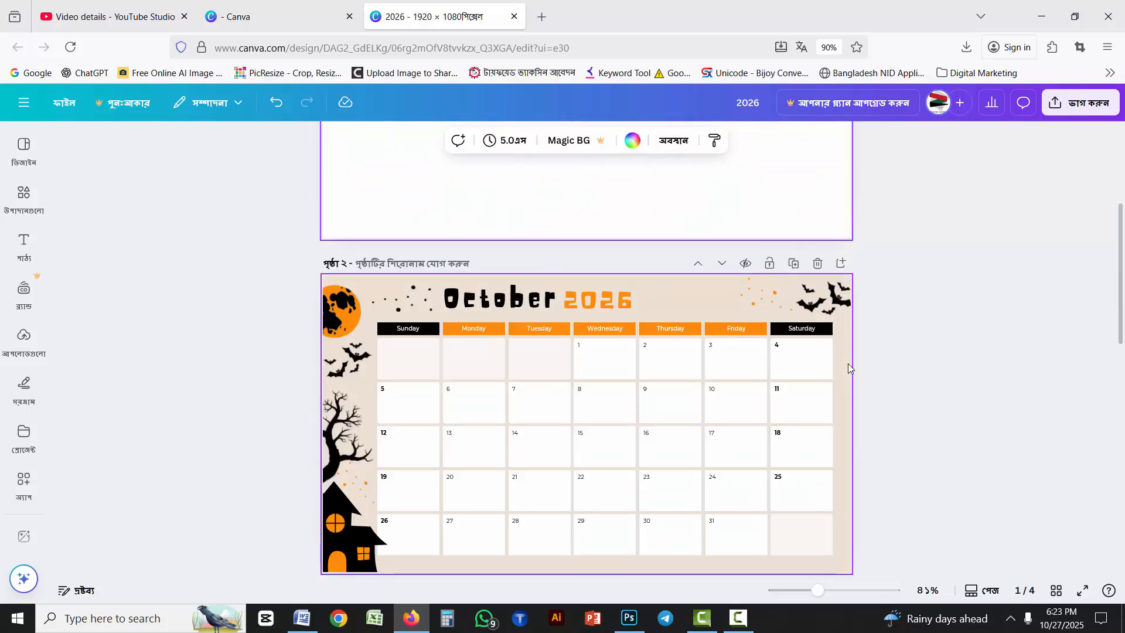
scroll(881, 364, down, 5)
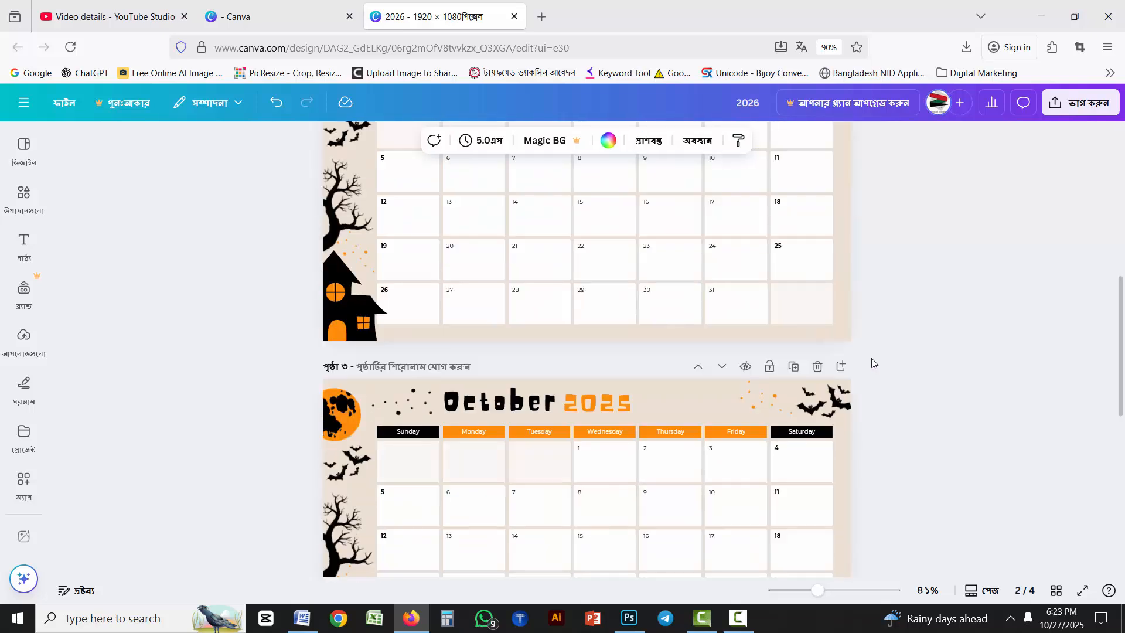
scroll(871, 357, up, 5)
scroll(812, 394, down, 3)
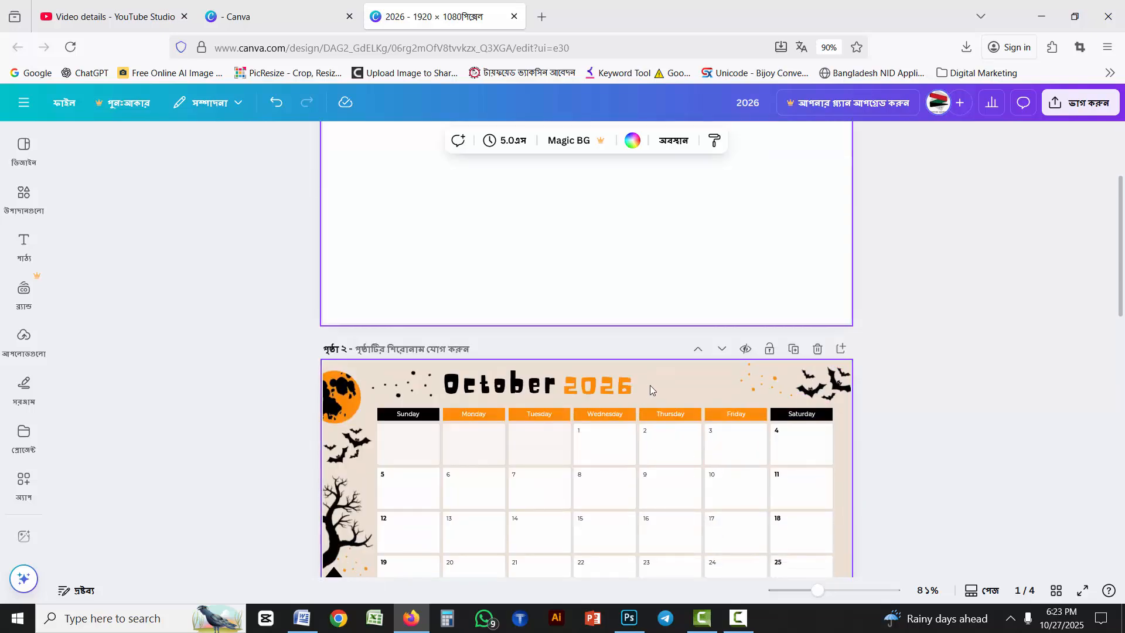
Step: Lock the October 2026 calendar page and move it up to the first position, above the blank page
click(652, 385)
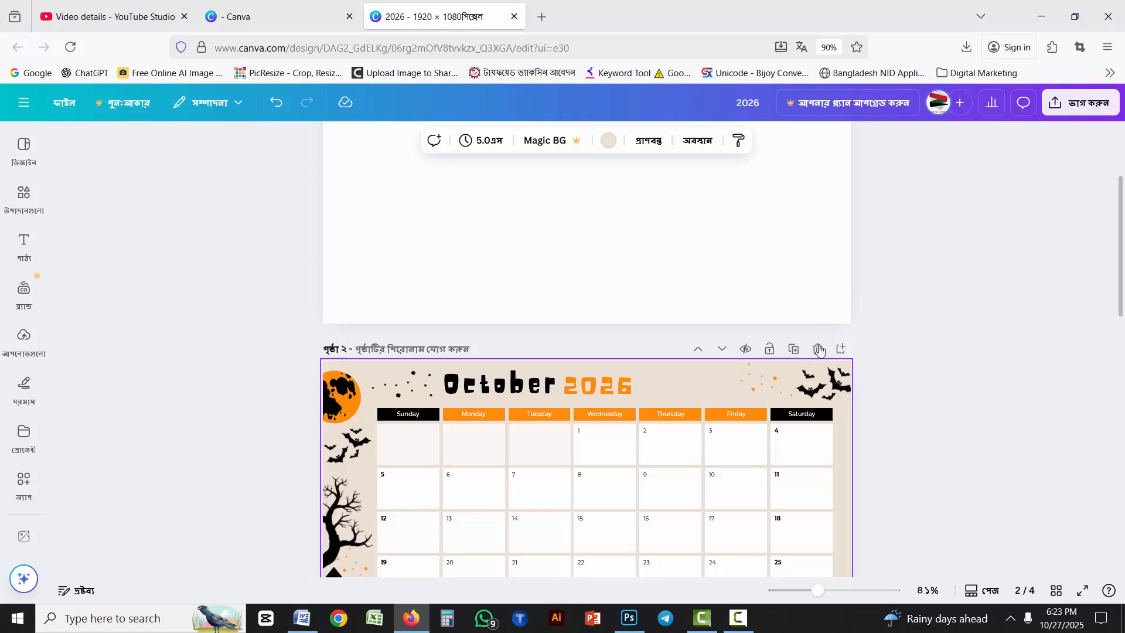
click(771, 351)
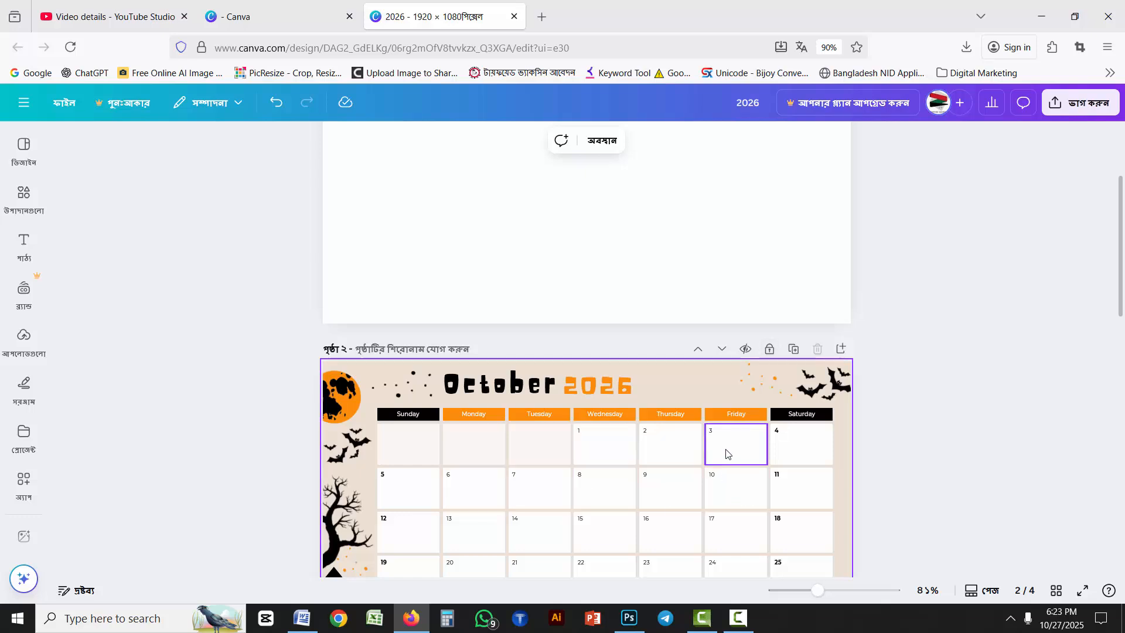
scroll(708, 453, down, 1)
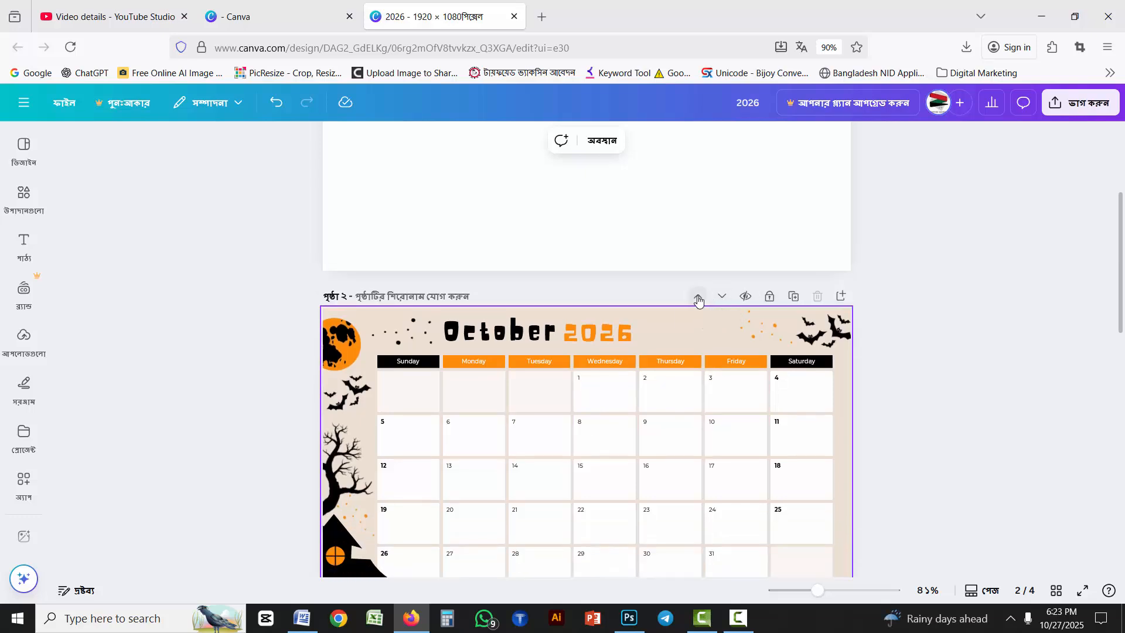
click(697, 297)
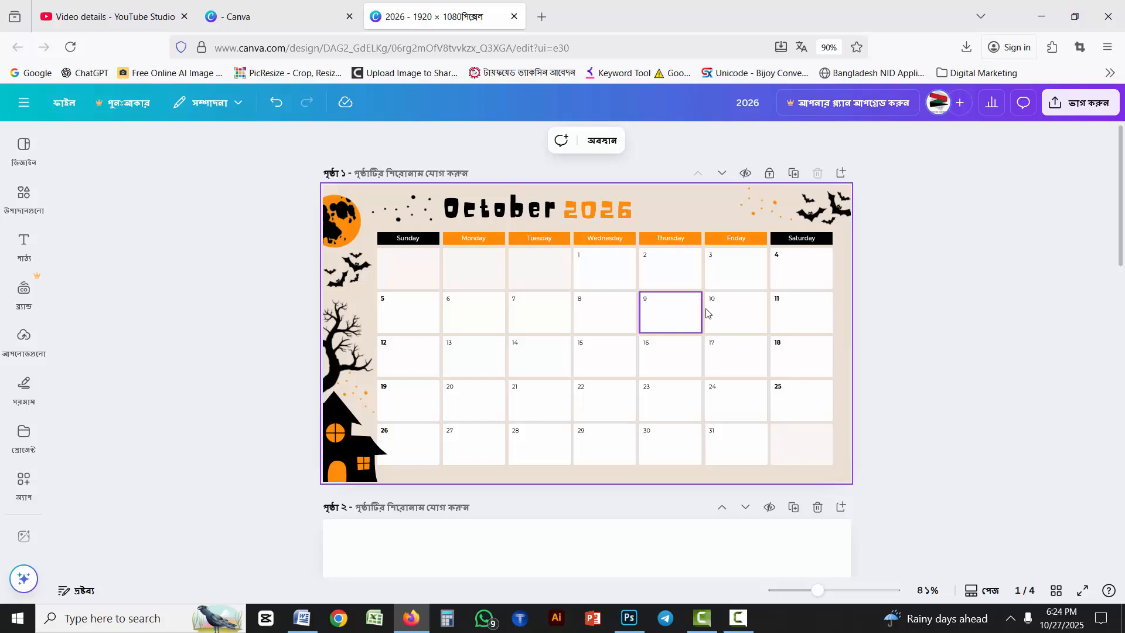
scroll(698, 467, down, 8)
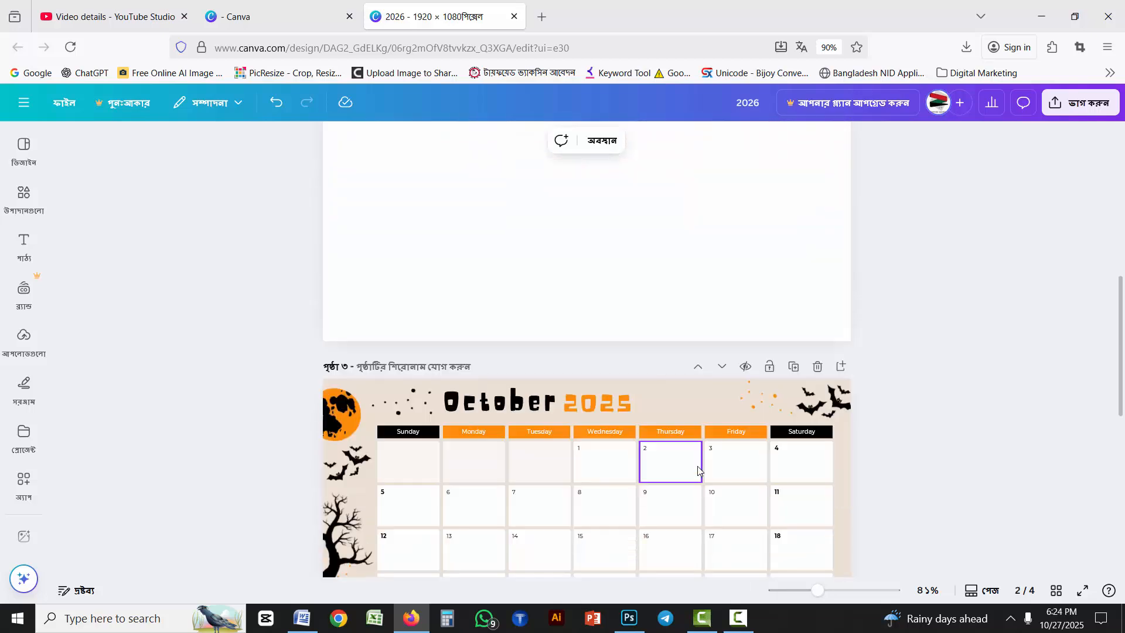
scroll(698, 469, down, 2)
scroll(786, 399, up, 4)
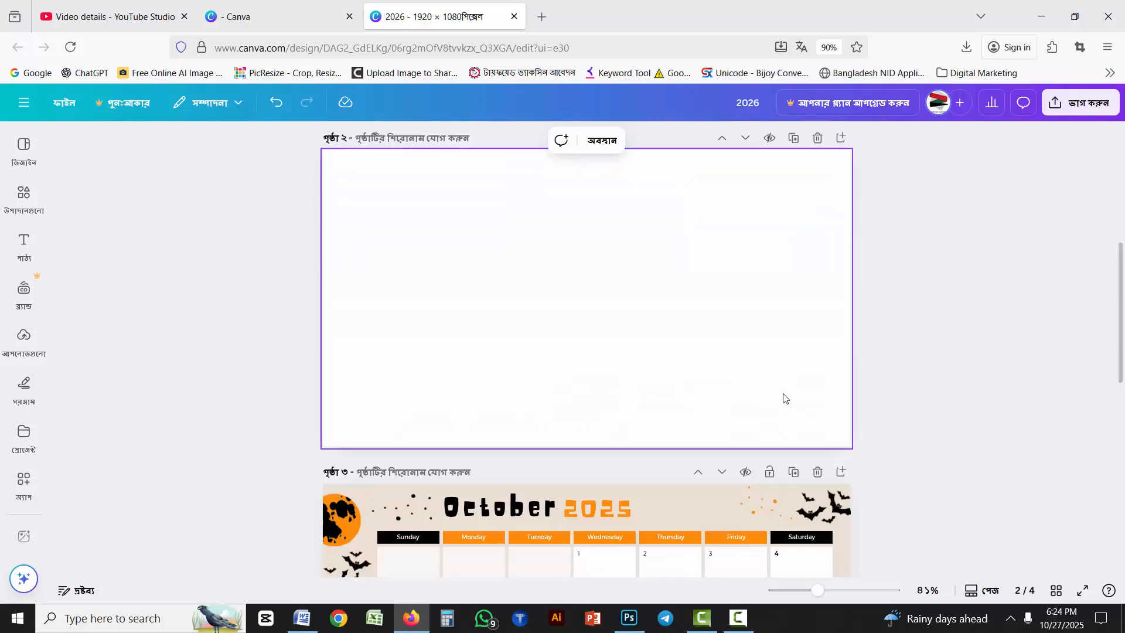
Step: Select the year, weekday heading and date cells on the locked October 2026 page to check whether they can be edited
scroll(785, 399, up, 4)
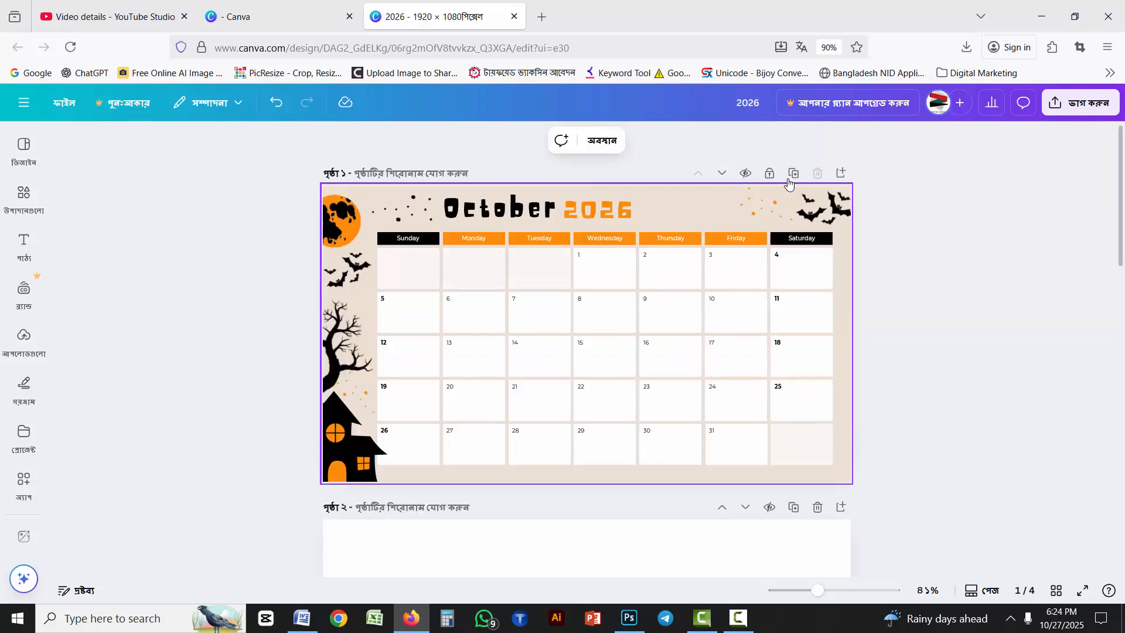
click(723, 258)
click(625, 214)
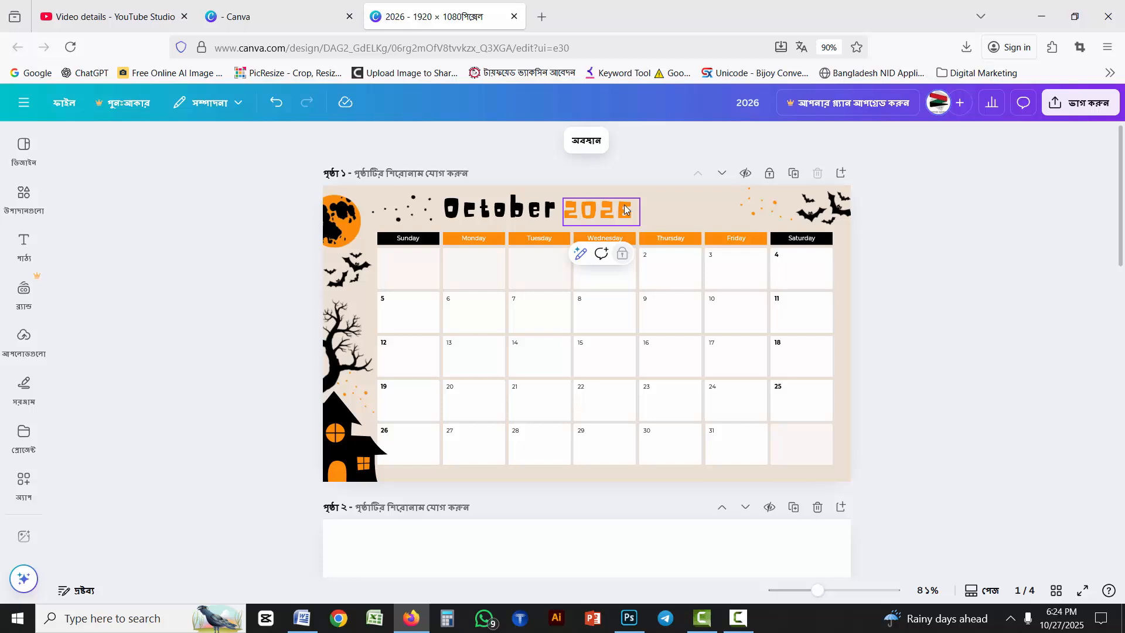
click(542, 260)
click(551, 238)
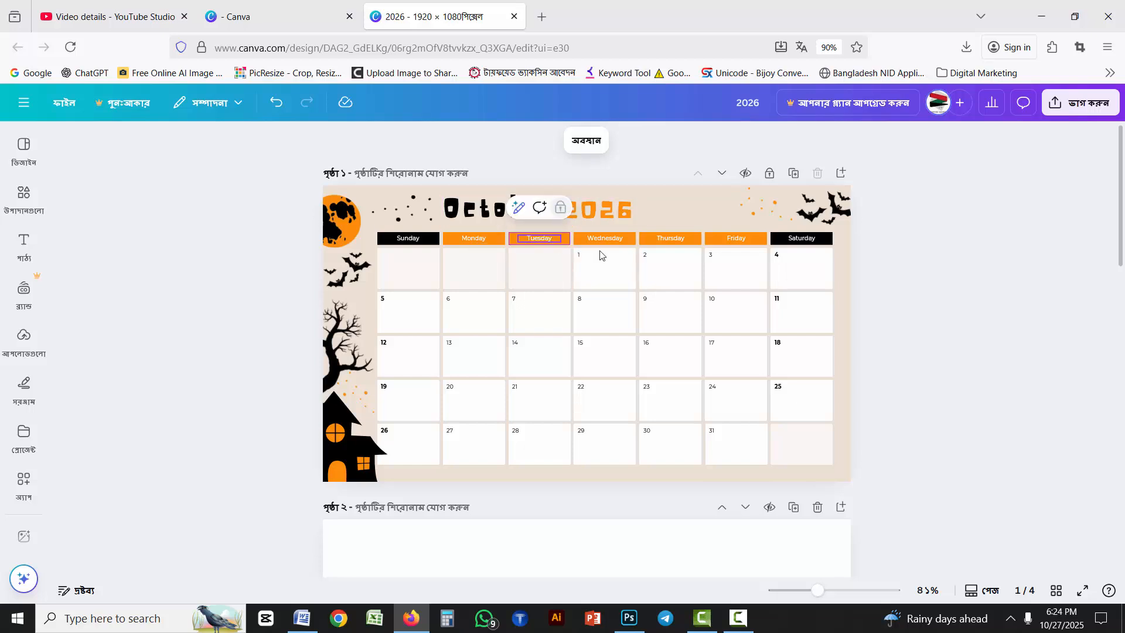
click(680, 308)
click(530, 269)
click(536, 355)
Step: Hide the October 2026 calendar page and the October 2025 calendar page
click(780, 186)
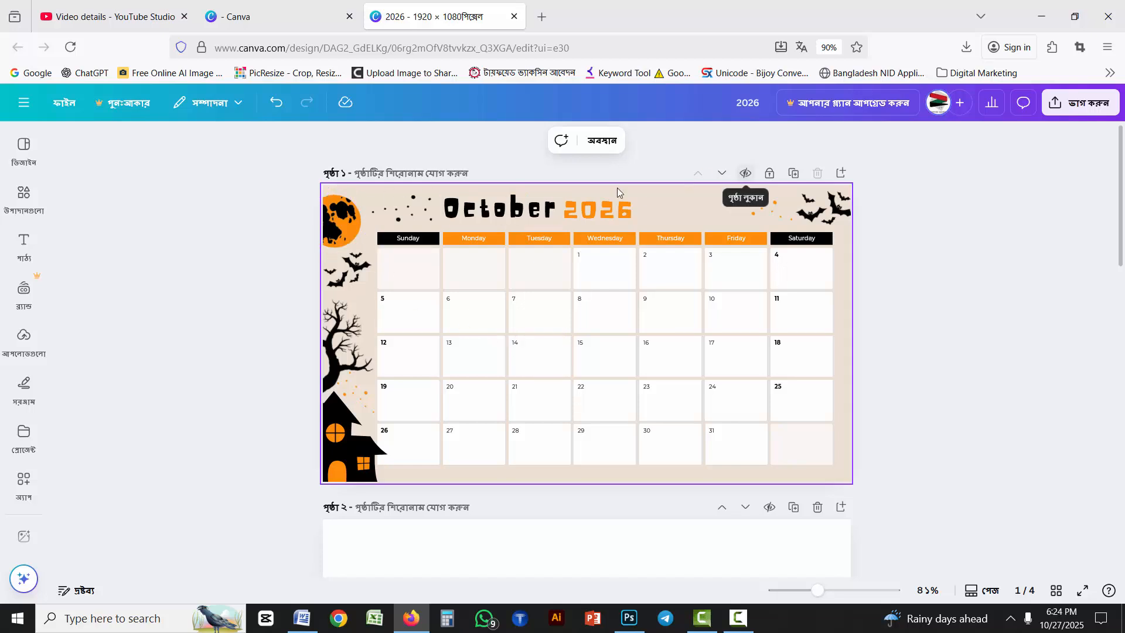
click(744, 174)
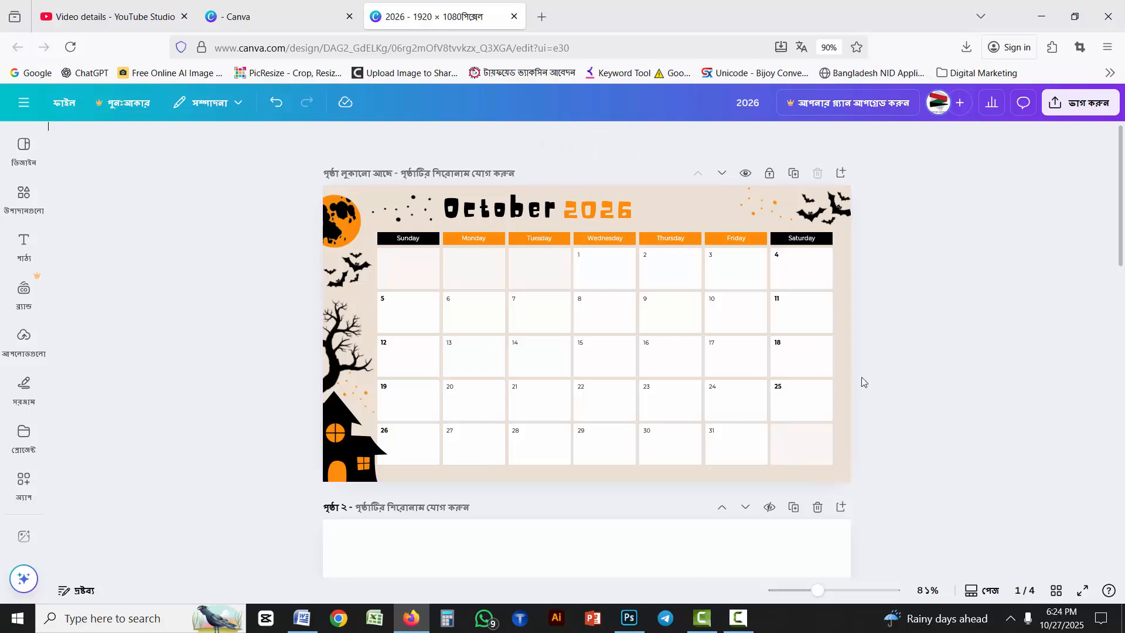
scroll(804, 382, down, 6)
scroll(743, 418, down, 3)
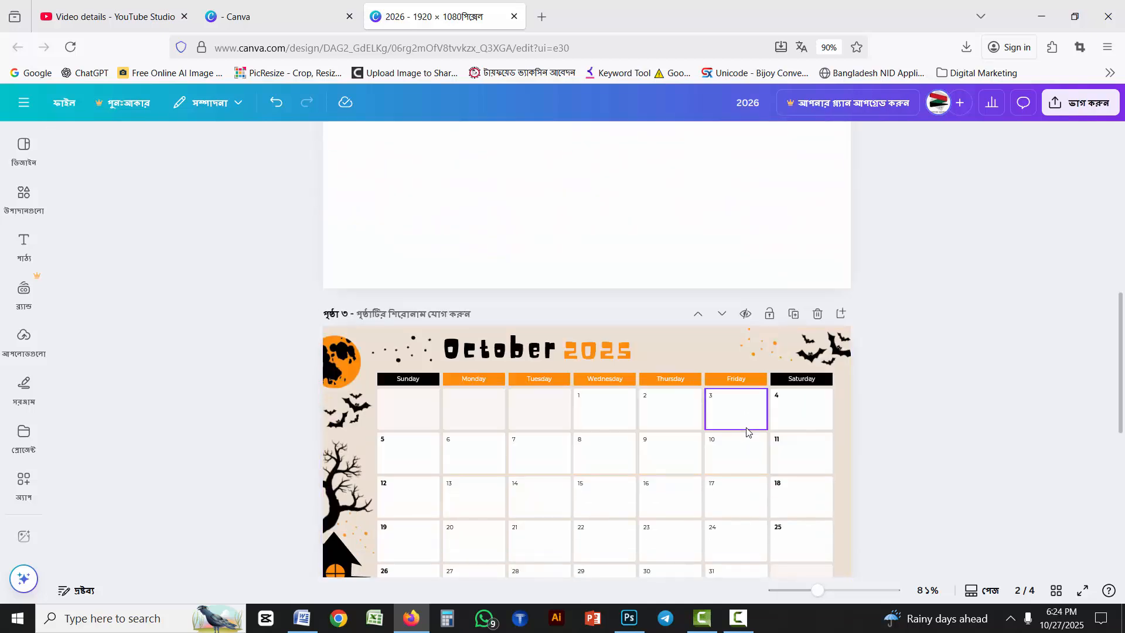
click(748, 316)
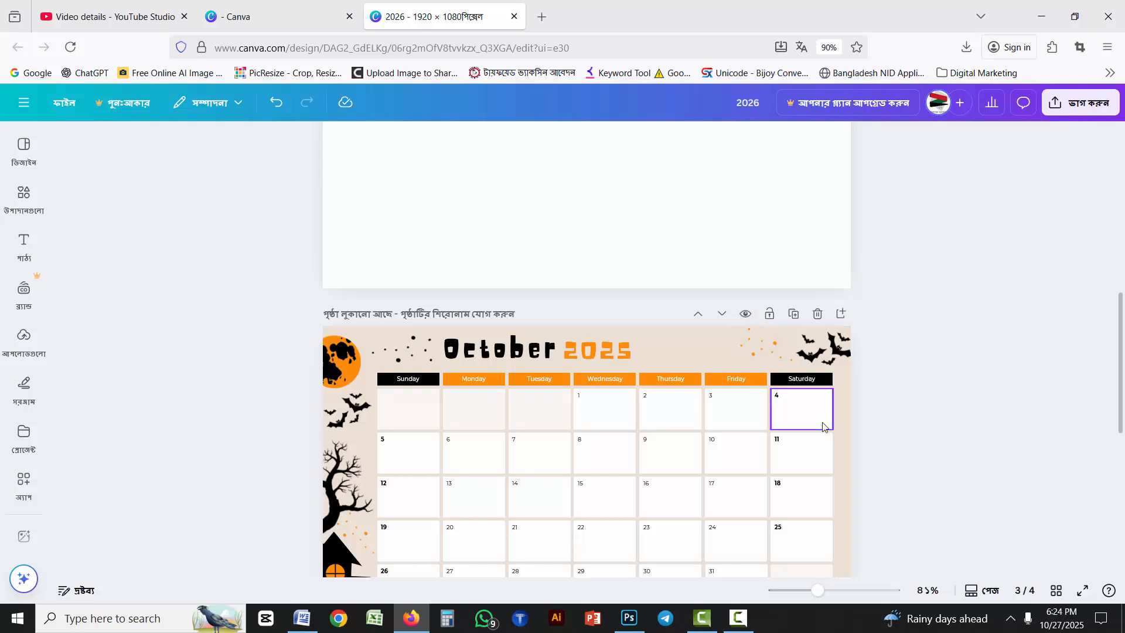
Step: Unhide the October 2025 calendar page and the October 2026 calendar page
click(745, 314)
scroll(999, 454, up, 8)
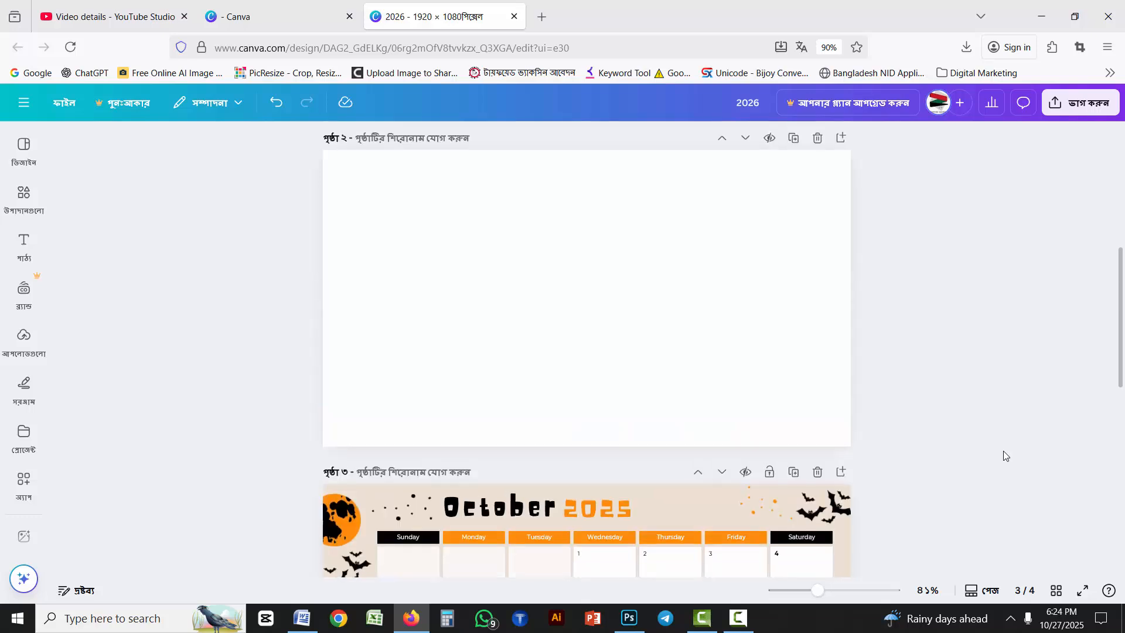
click(746, 174)
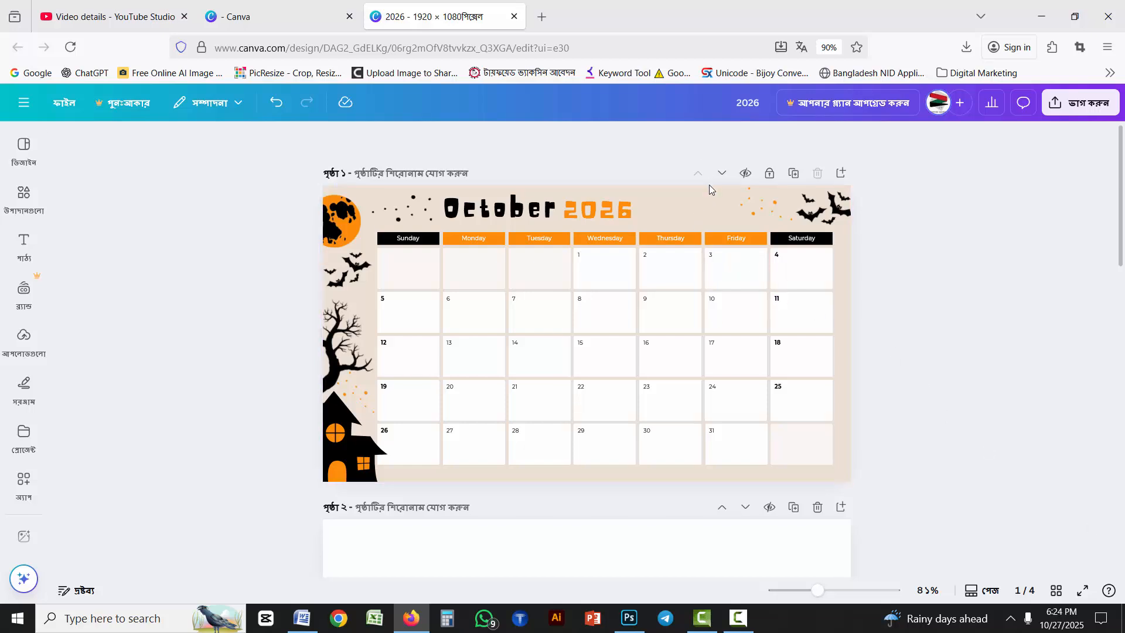
scroll(774, 451, down, 3)
scroll(801, 473, up, 3)
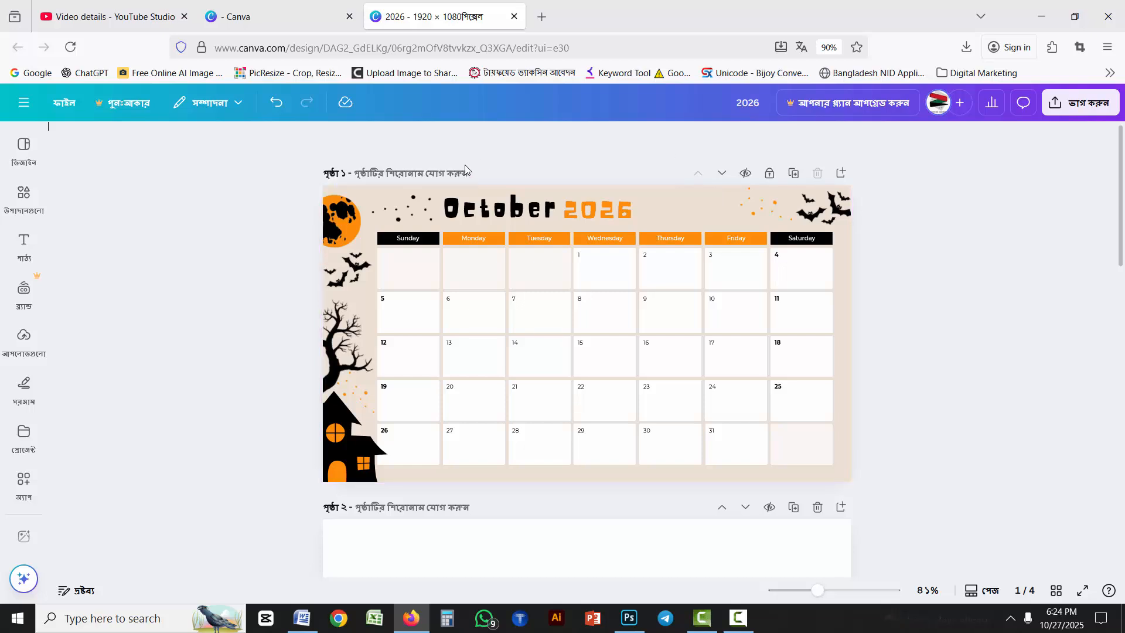
Step: Move the October 2026 calendar page down one position, below the blank page, and check the order of all pages
click(723, 173)
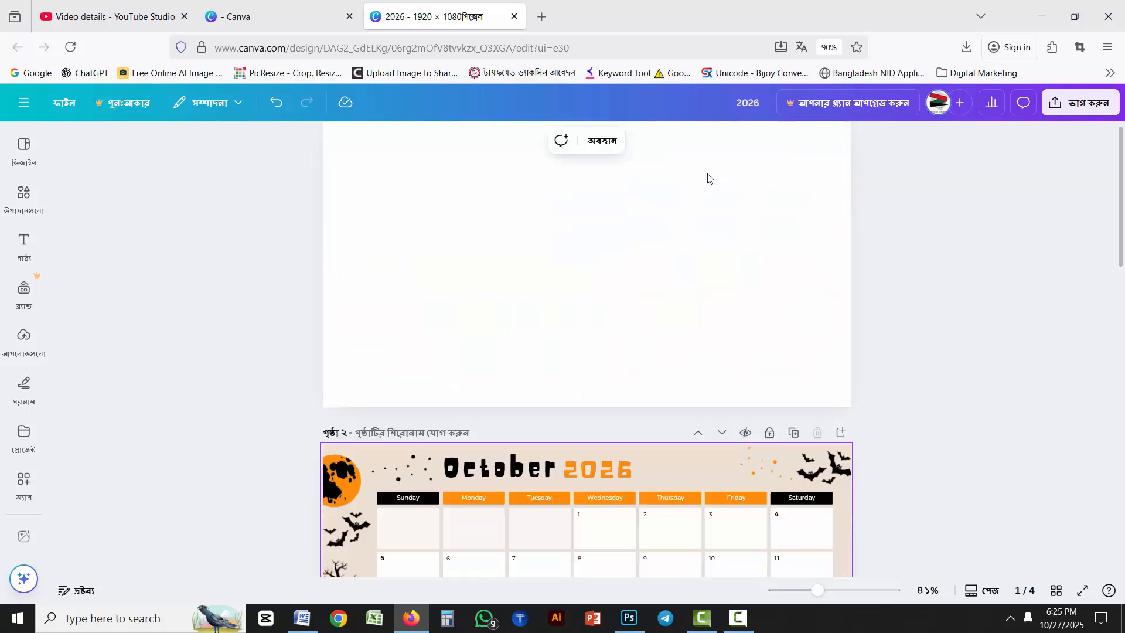
scroll(756, 432, down, 5)
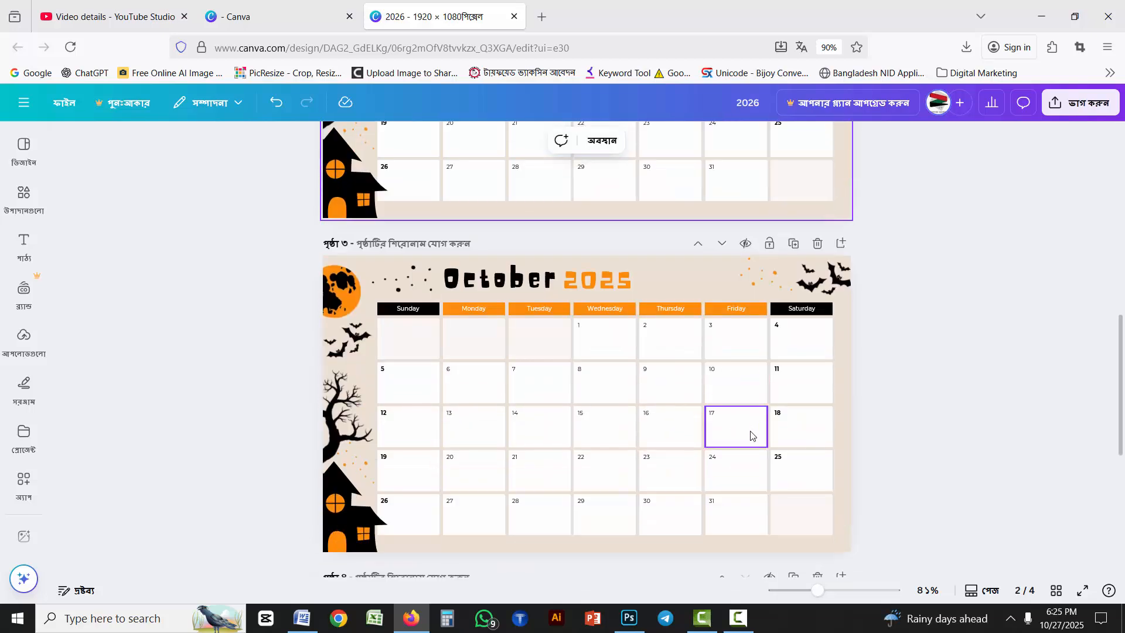
scroll(740, 457, up, 6)
scroll(721, 451, up, 3)
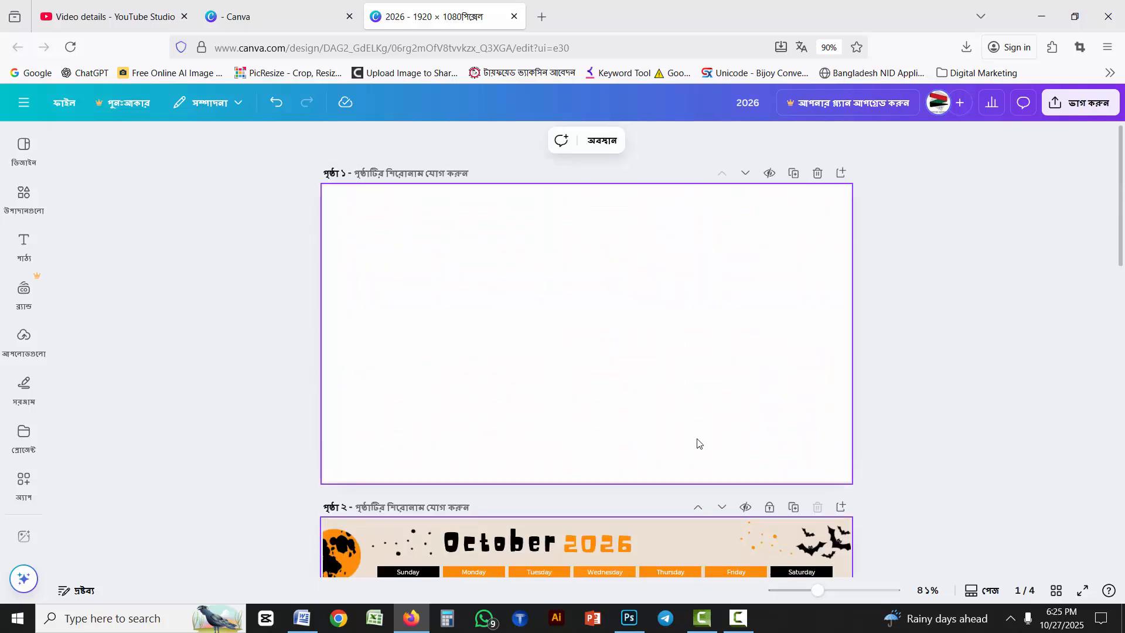
scroll(700, 439, down, 4)
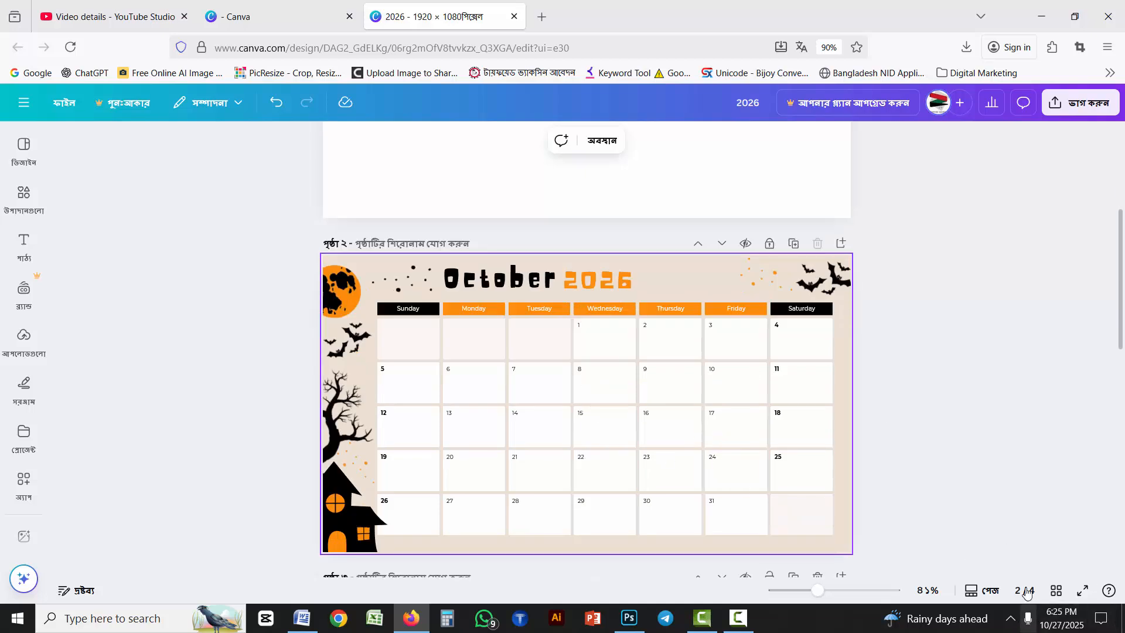
scroll(599, 388, down, 10)
scroll(598, 388, up, 4)
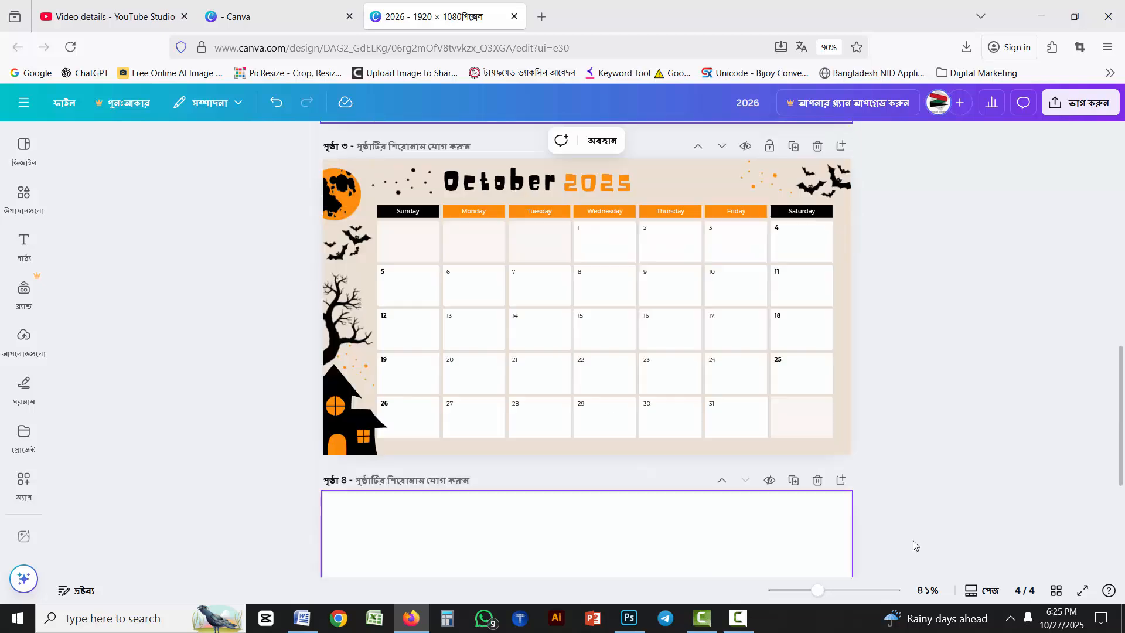
scroll(597, 442, up, 5)
scroll(596, 442, up, 5)
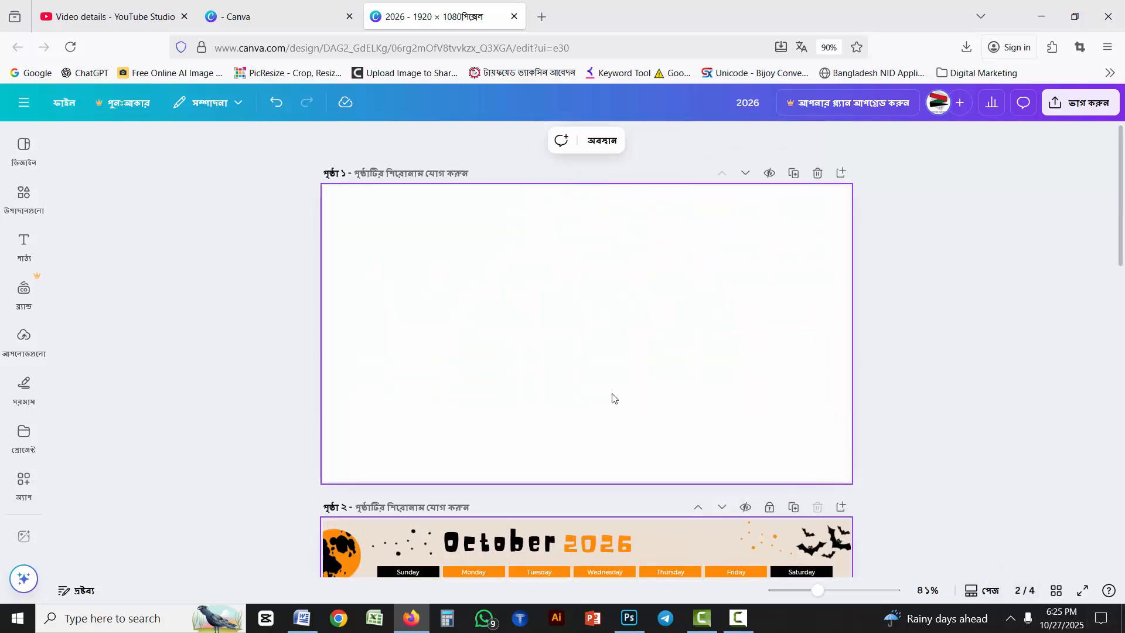
Step: View the blank first page in full screen and return to the editor
click(684, 330)
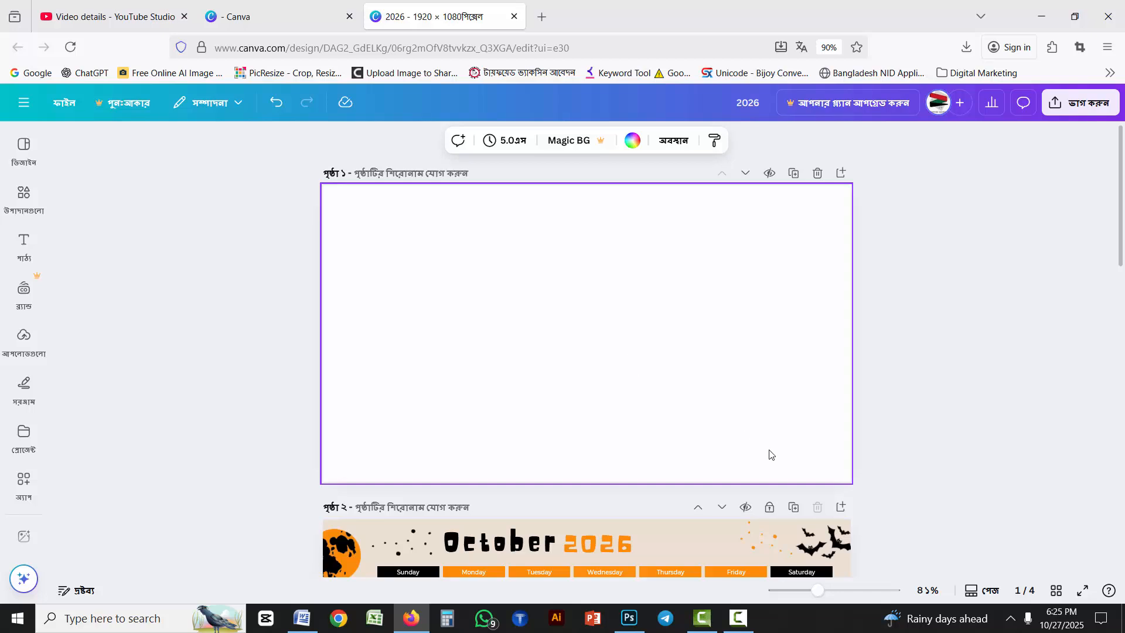
click(1085, 593)
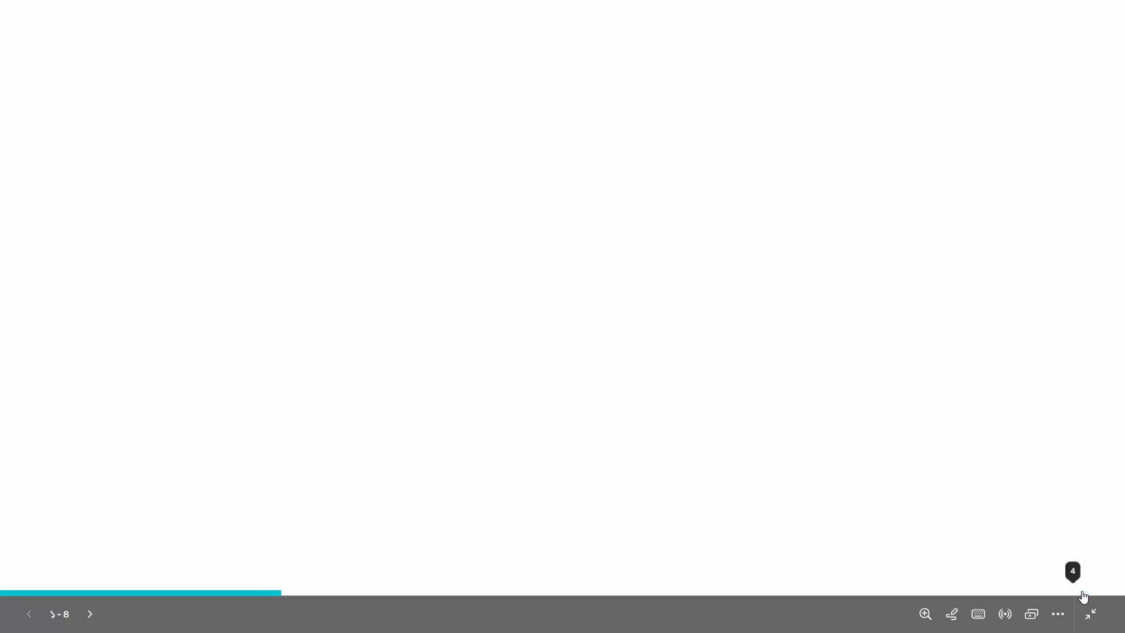
key(Escape)
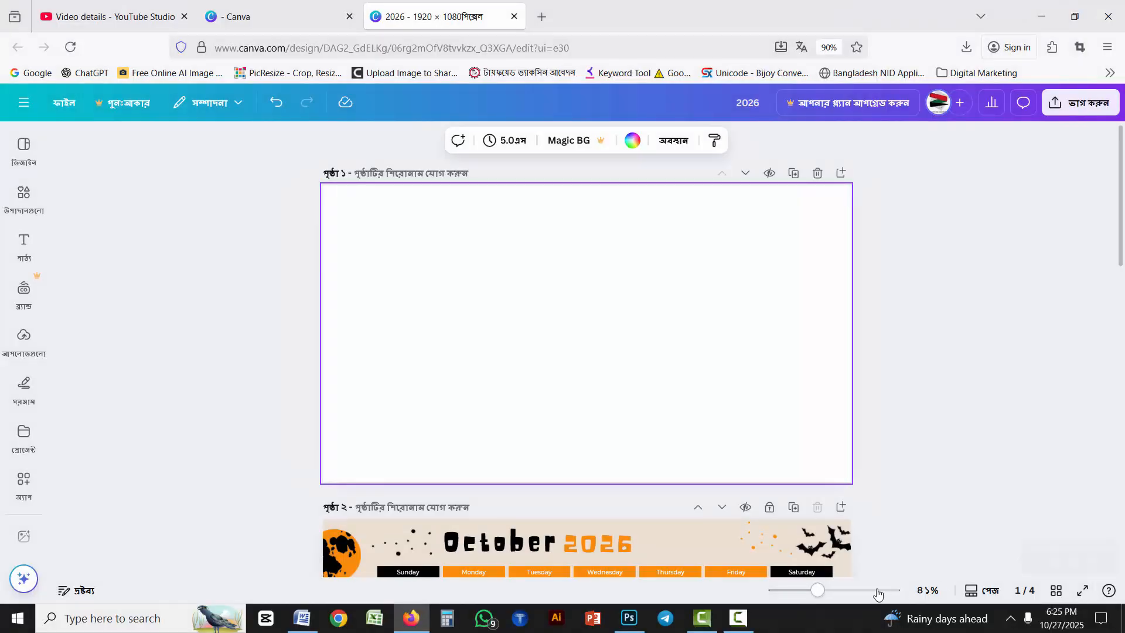
Step: Unlock the October 2026 calendar page, view it in full screen and return to the editor
scroll(815, 563, down, 3)
click(727, 457)
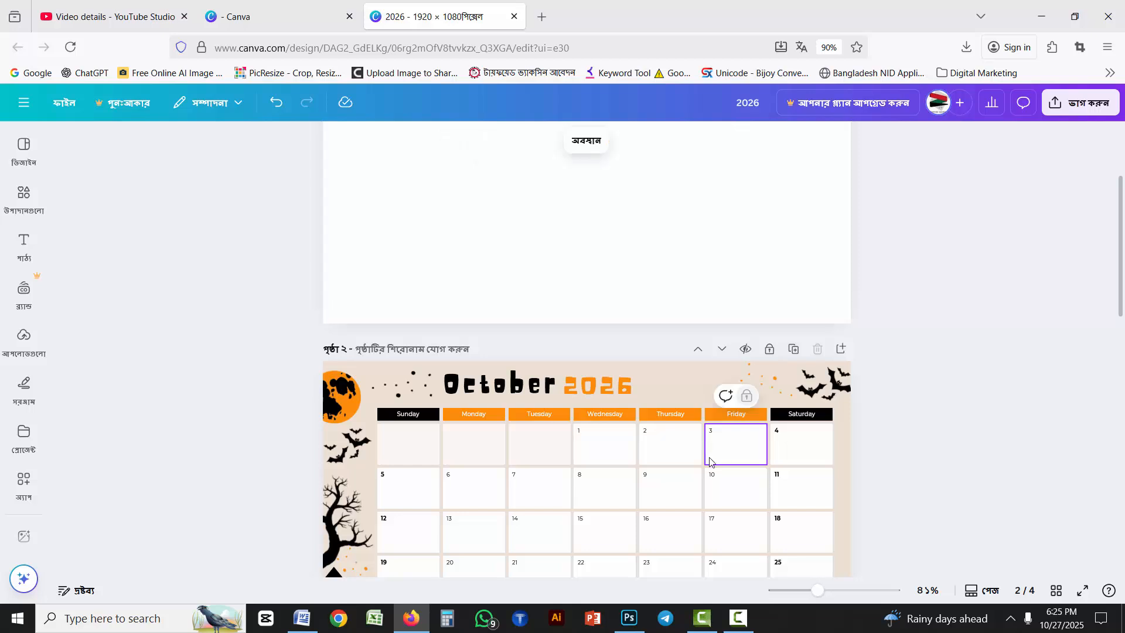
click(658, 494)
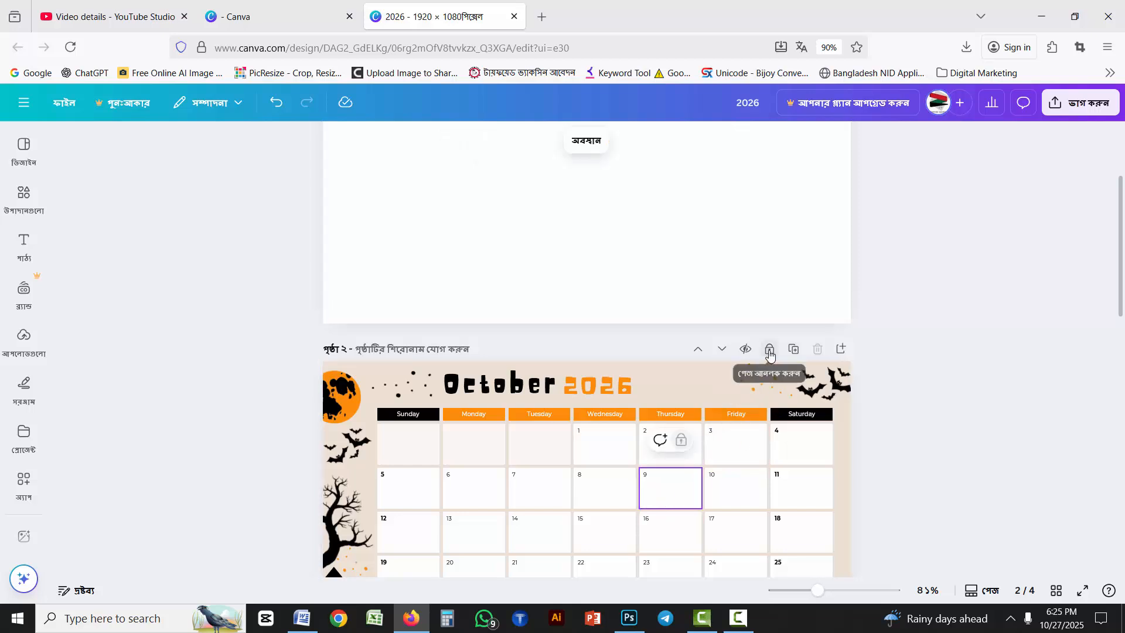
click(1083, 595)
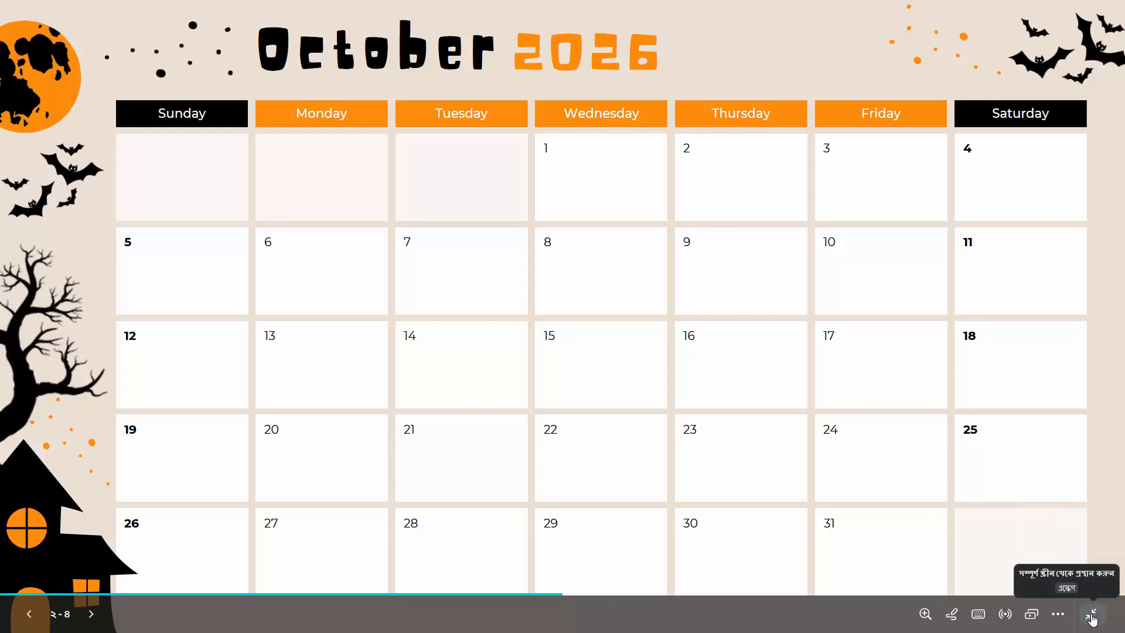
click(1091, 615)
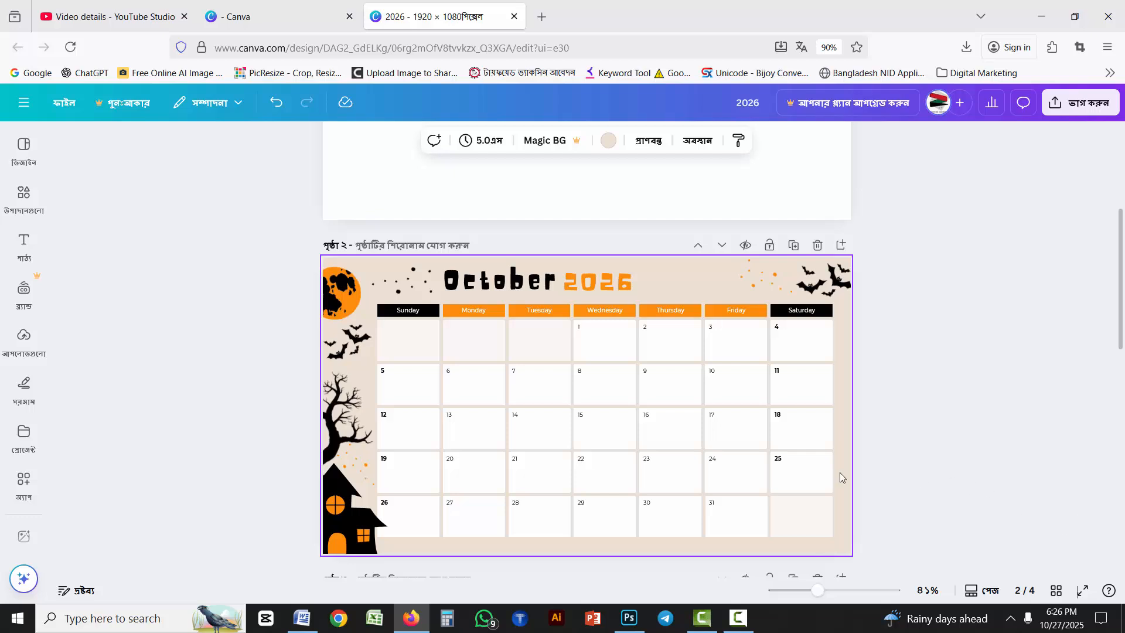
scroll(829, 468, up, 3)
scroll(830, 470, up, 2)
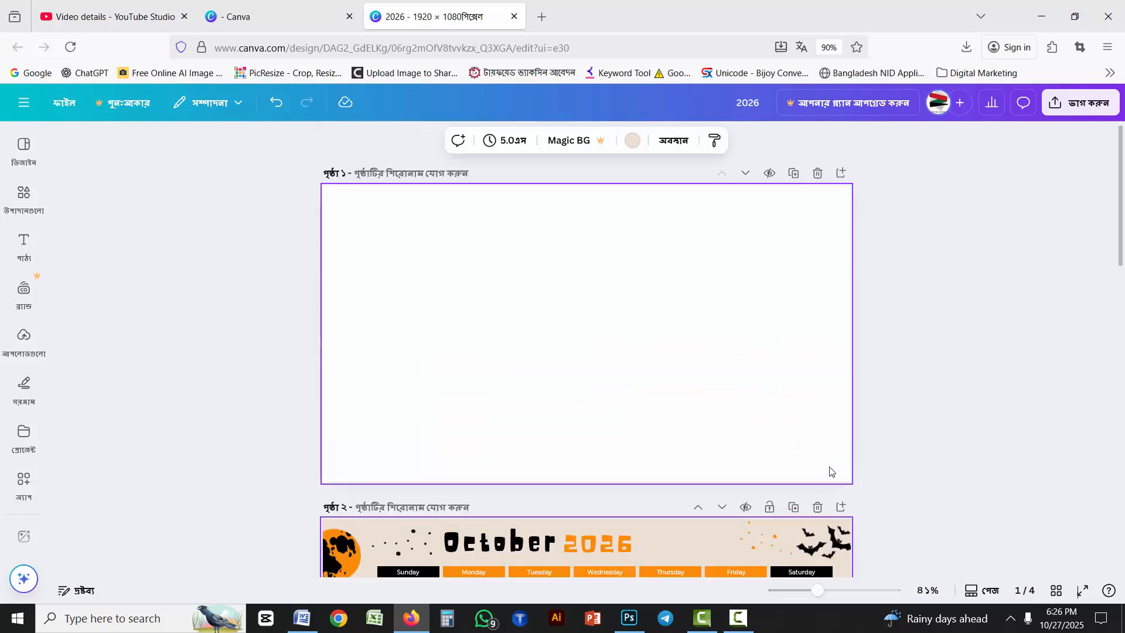